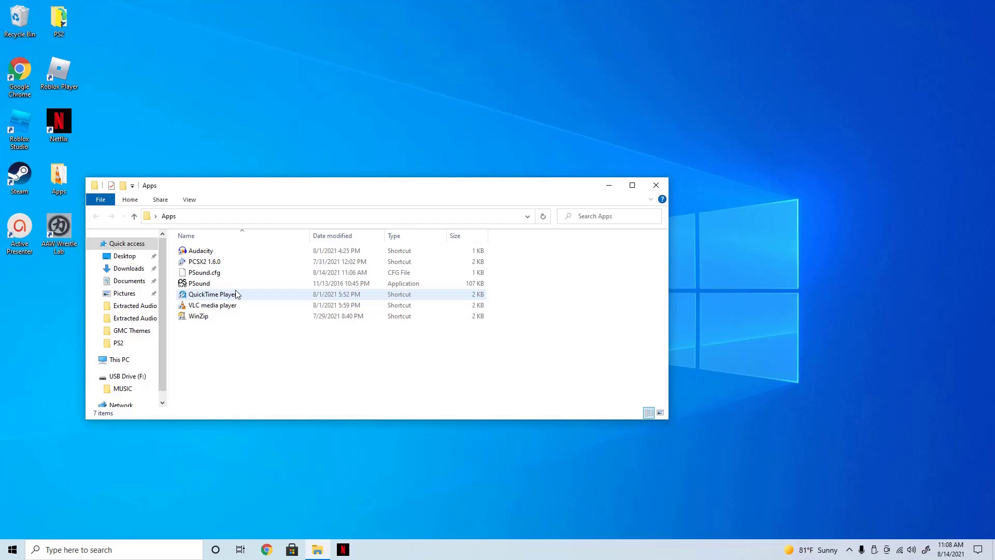
Launch PSound and scan the SHOWDOWN_LEGENDS_OF_WRESTLING ISO from the PS2 folder for audio tracks.
double_click(210, 283)
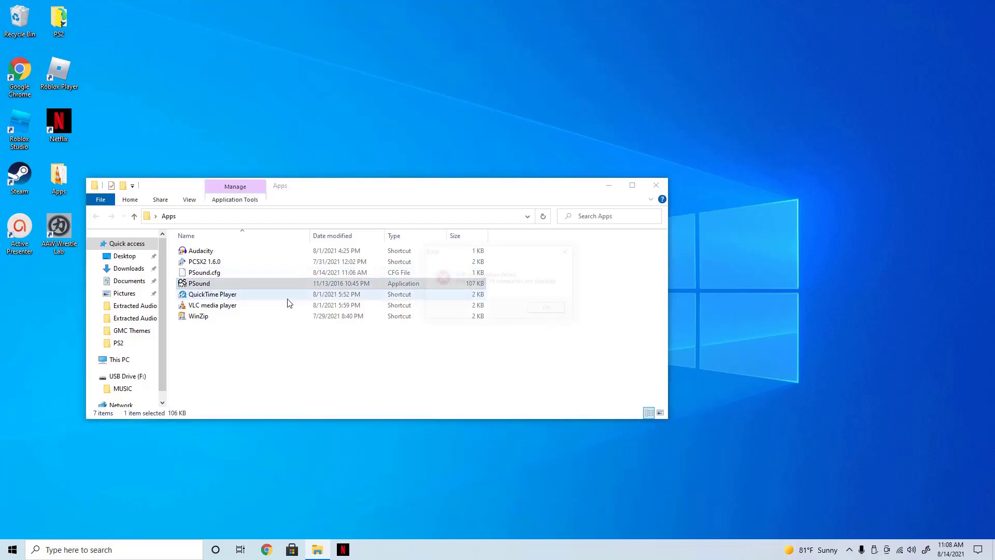
click(549, 310)
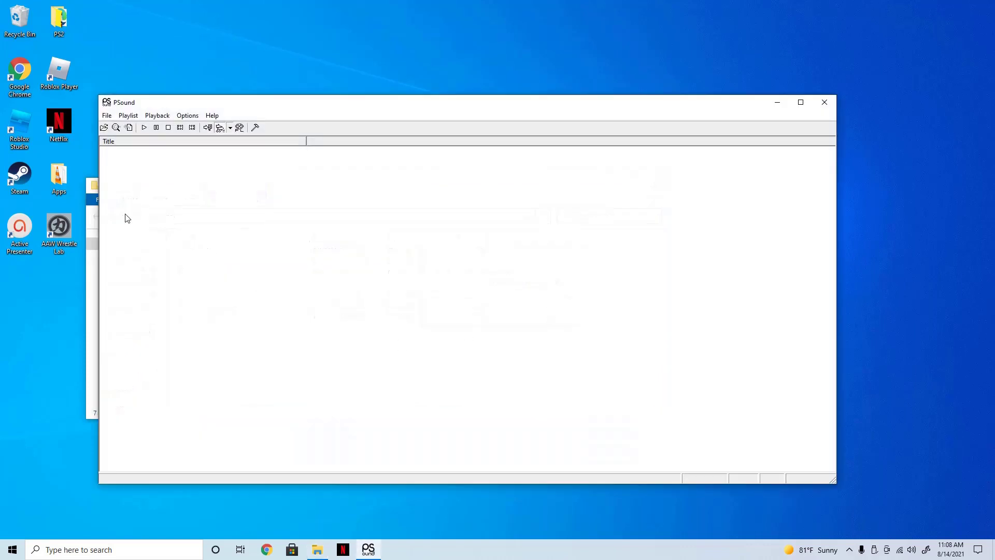
click(106, 116)
click(130, 127)
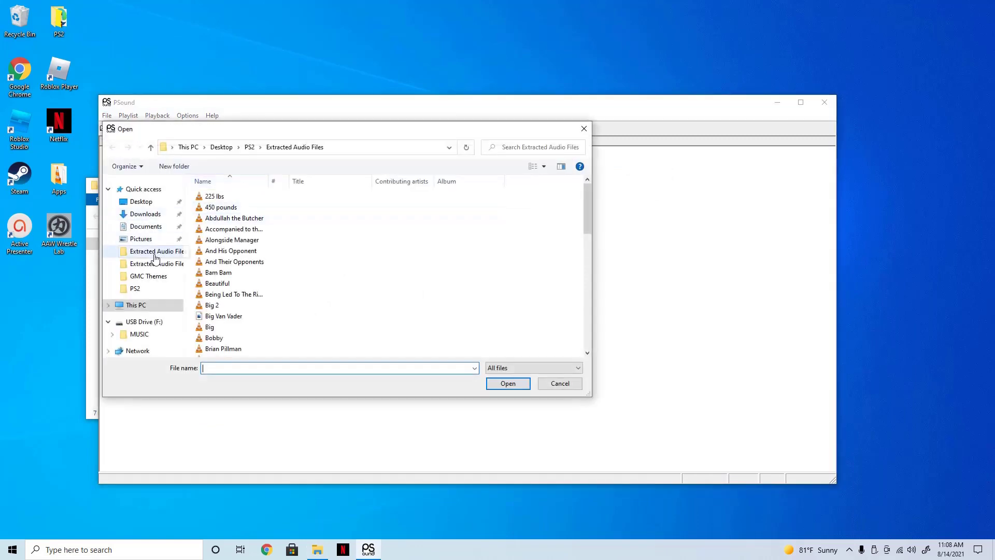
click(138, 294)
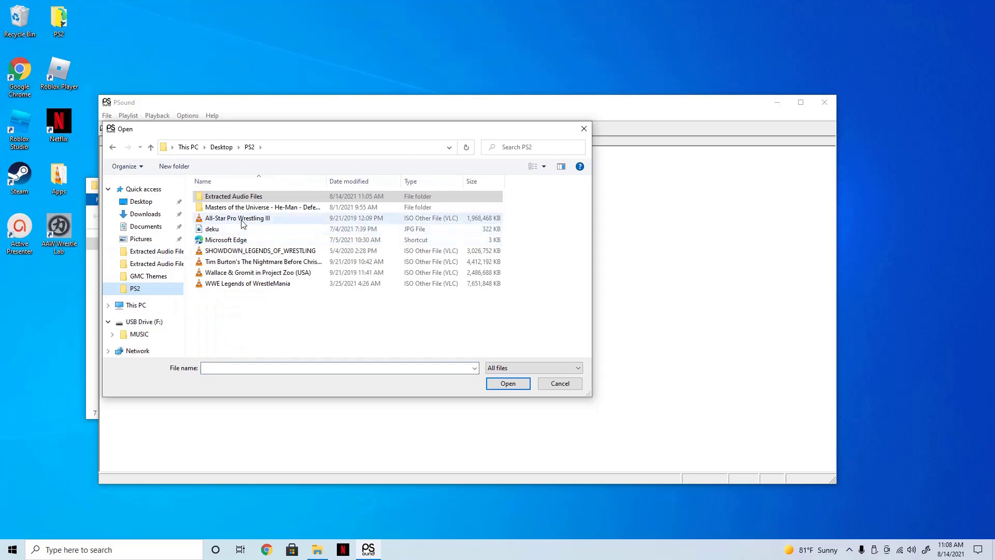
click(245, 251)
click(493, 383)
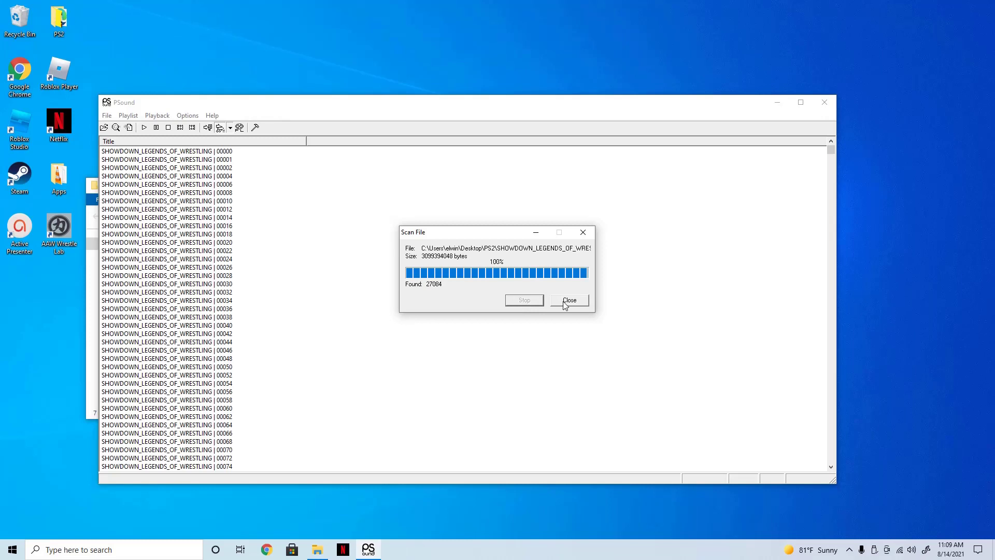
click(569, 300)
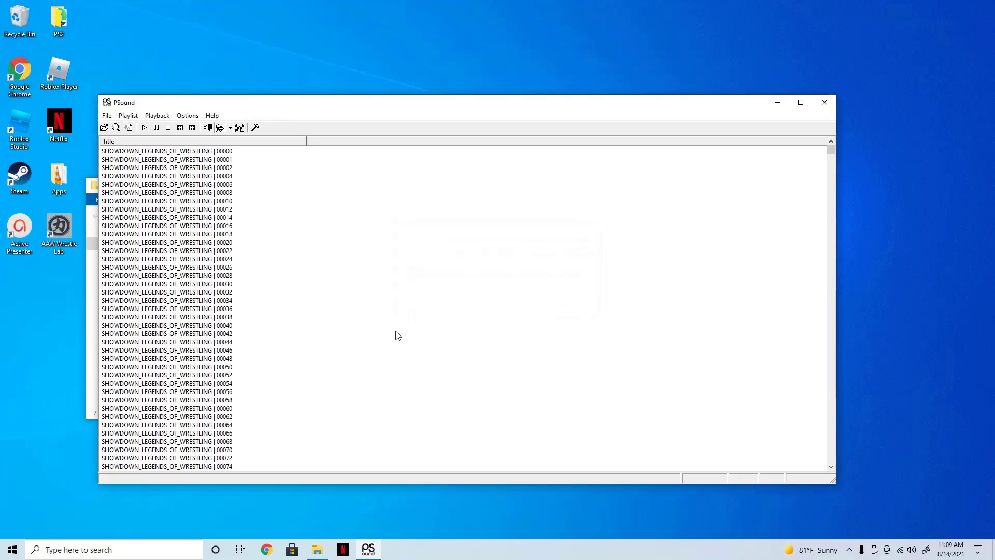
Convert track 24718 to a WAVE file named Sweet in the Extracted Audio Files folder and close PSound.
scroll(175, 204, down, 20)
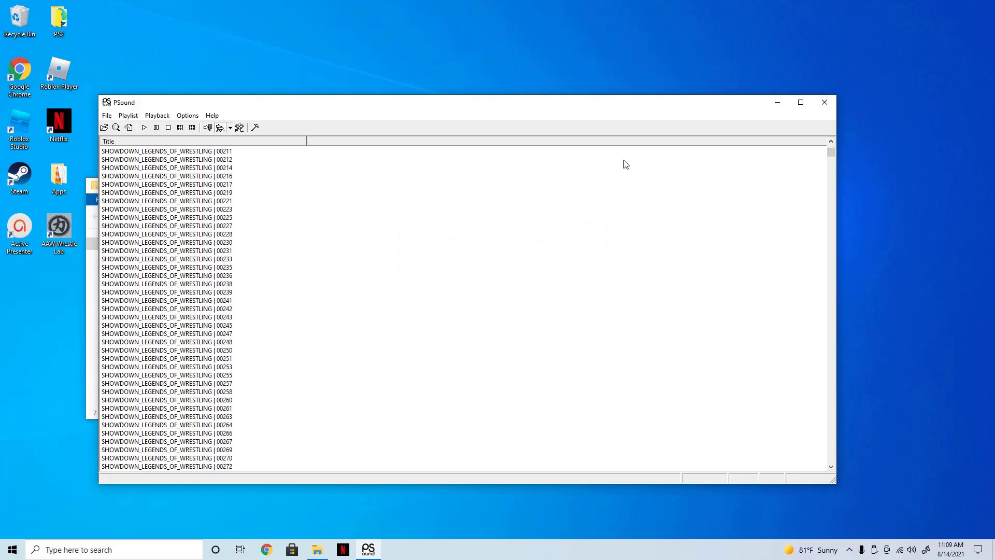
drag(829, 153, 806, 433)
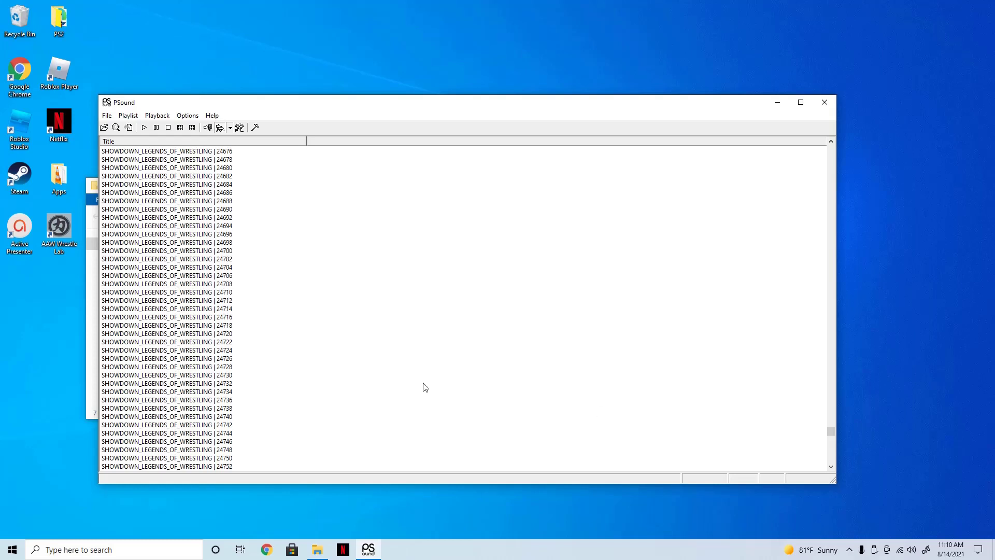
click(181, 326)
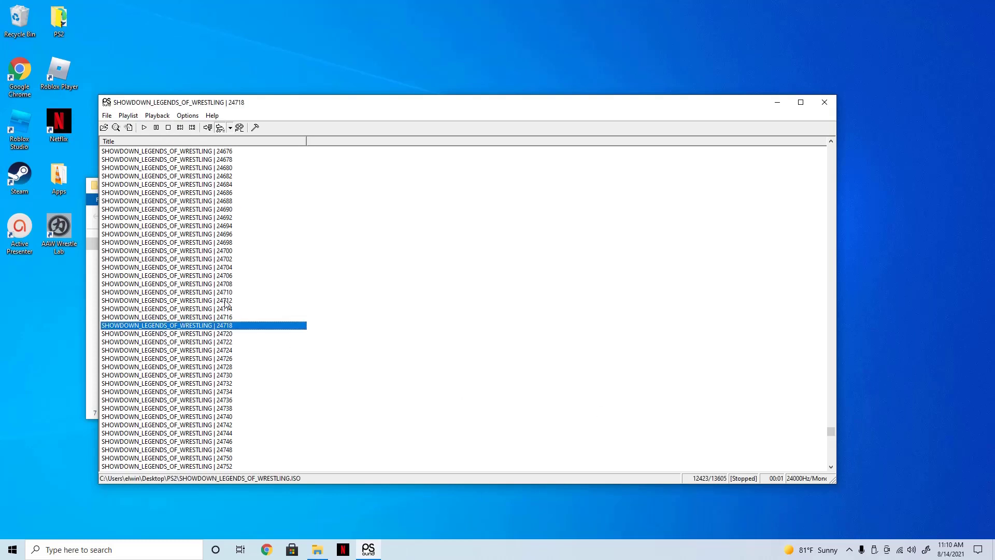
click(107, 115)
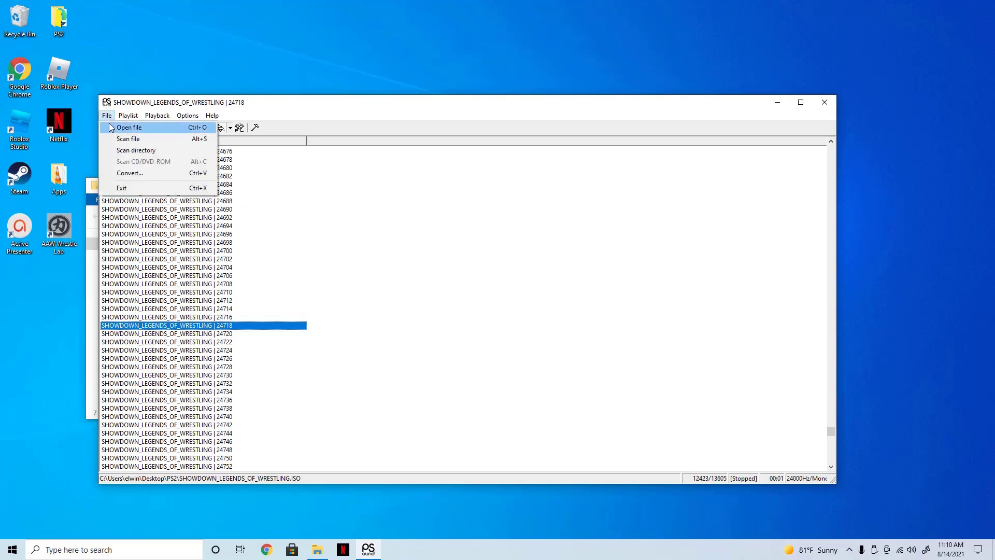
click(130, 173)
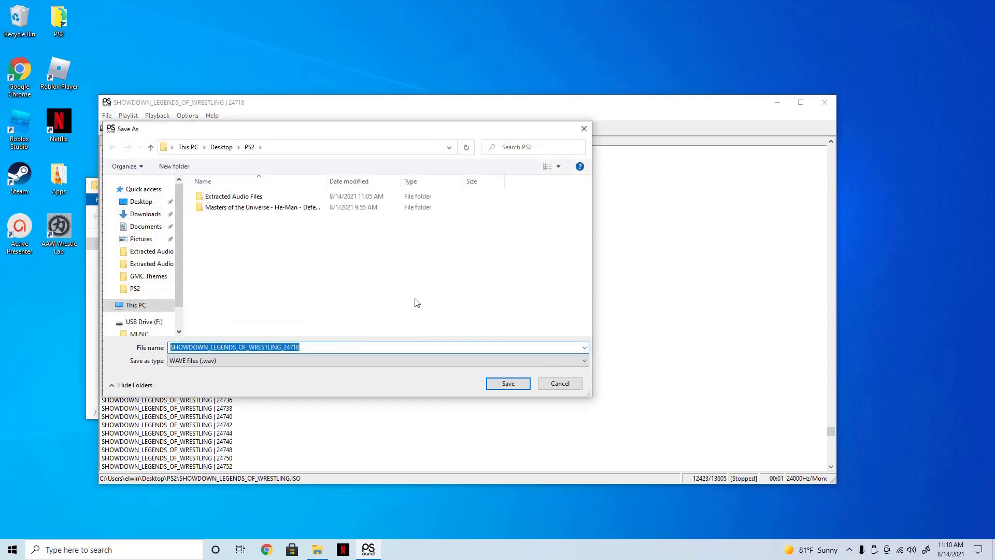
text(Sweet)
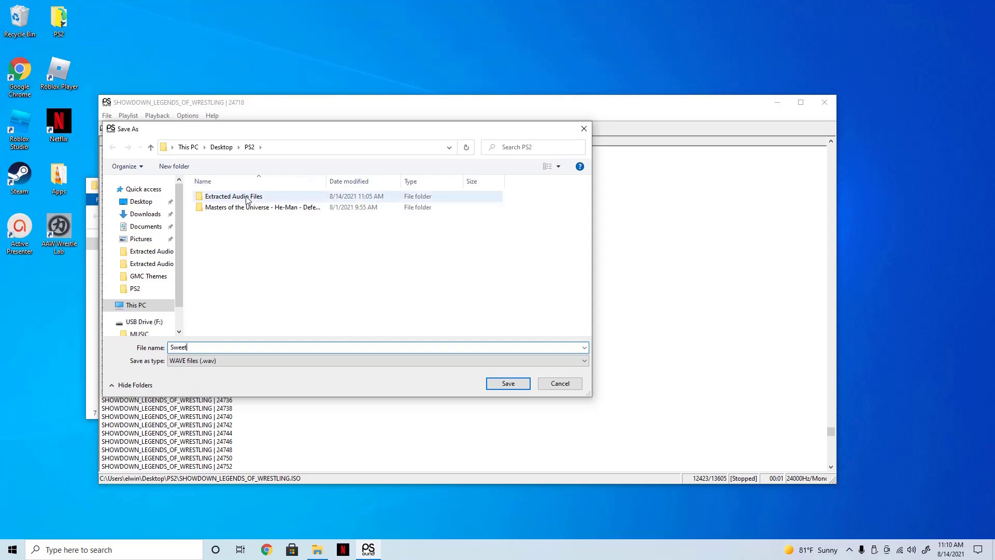
double_click(284, 199)
click(508, 384)
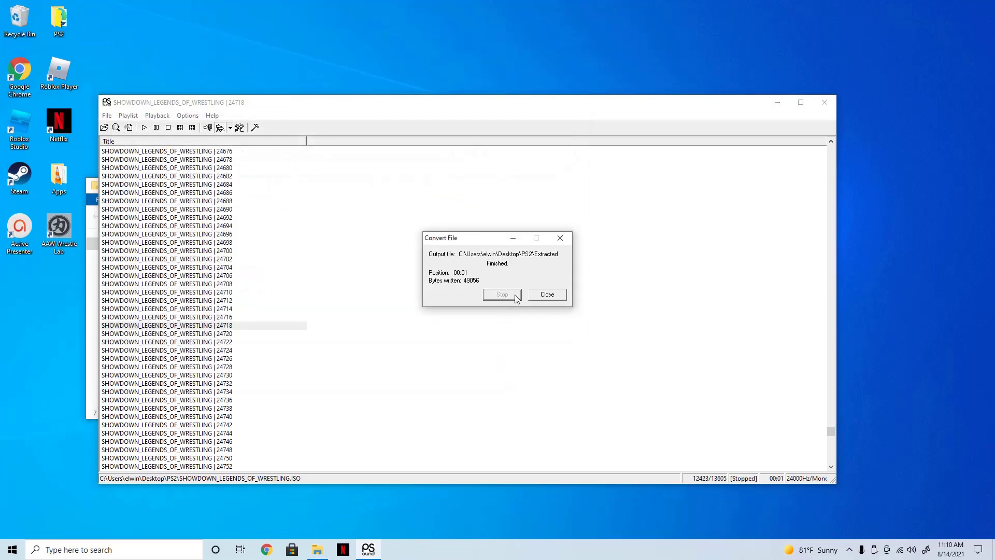
click(547, 294)
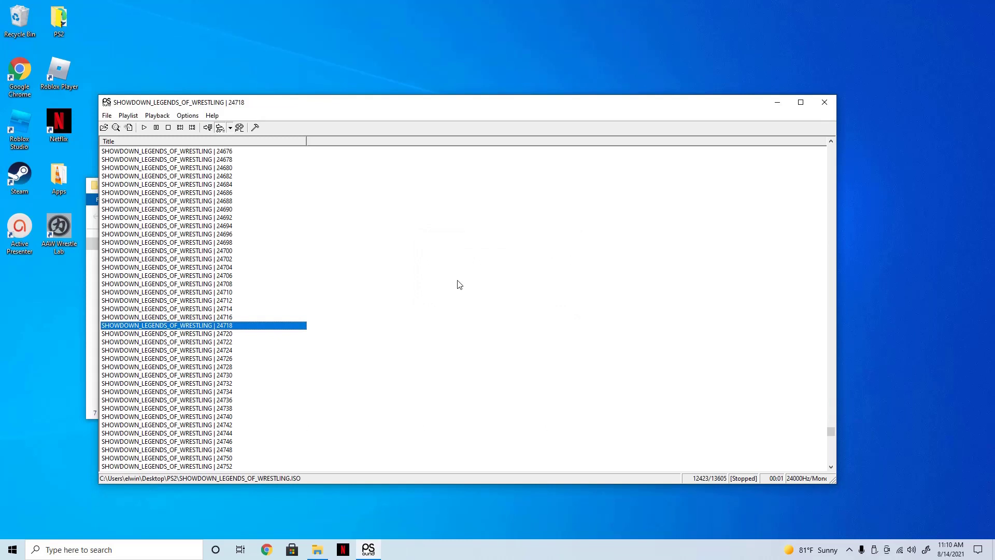
click(825, 103)
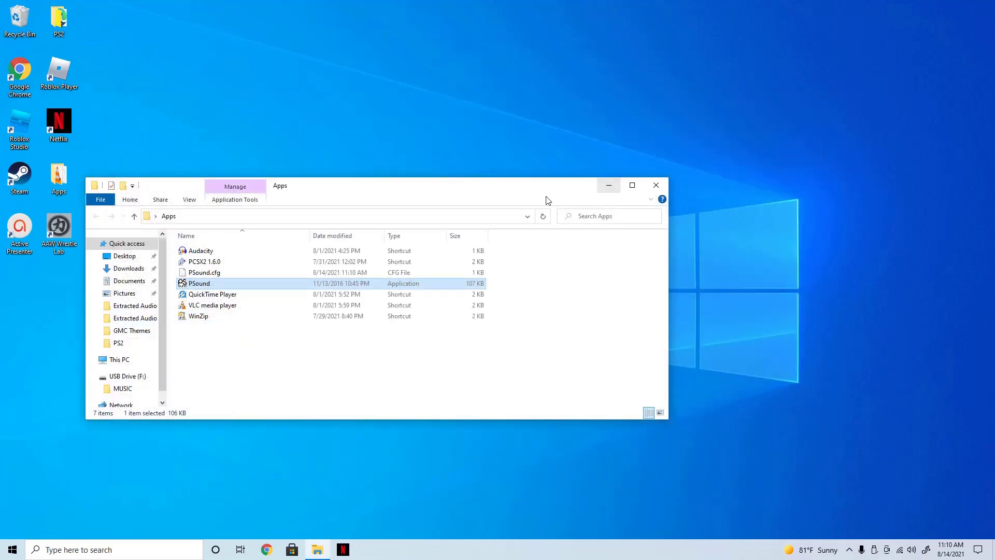
Switch to Audacity and import the clip "Making His Way Toward the Ring Area" from the Extracted Audio Files folder.
click(203, 253)
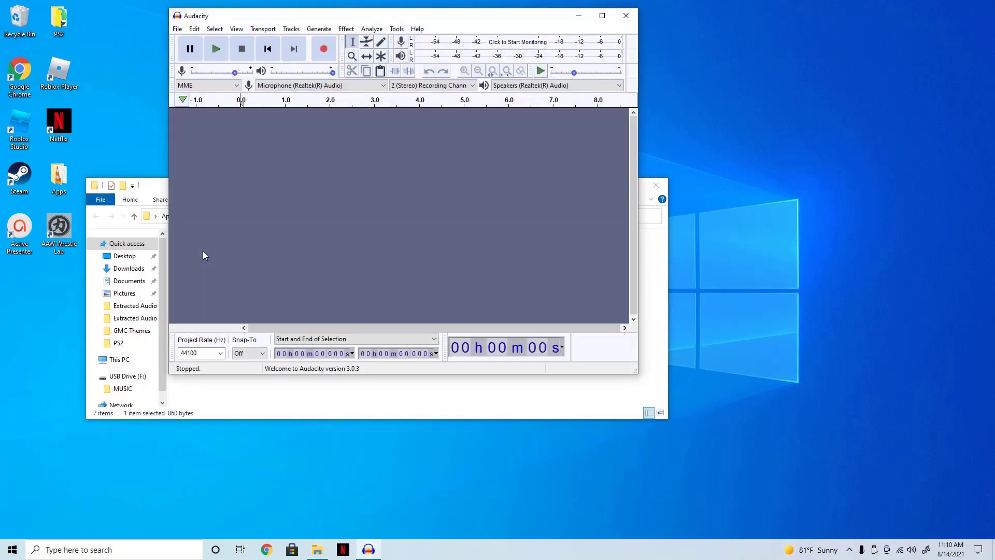
click(158, 185)
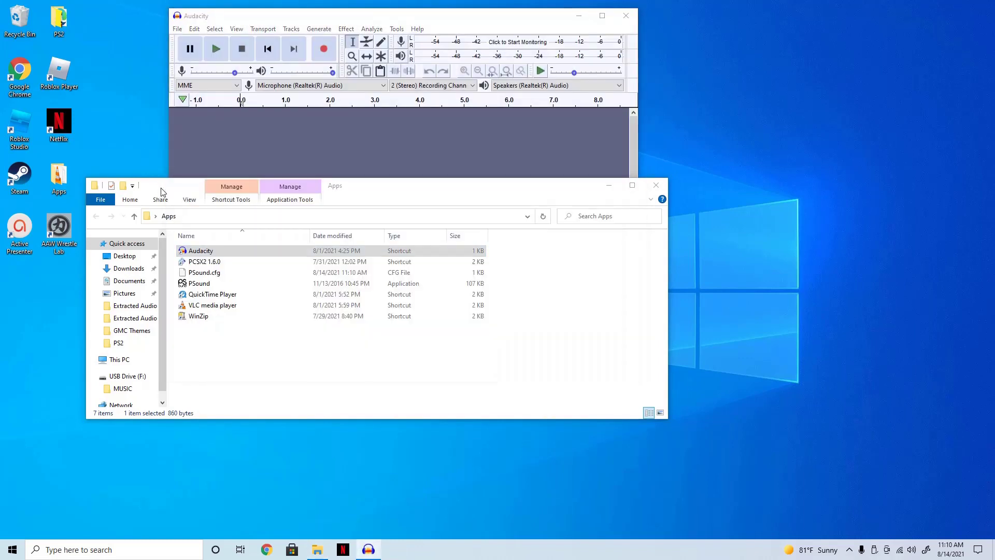
click(132, 305)
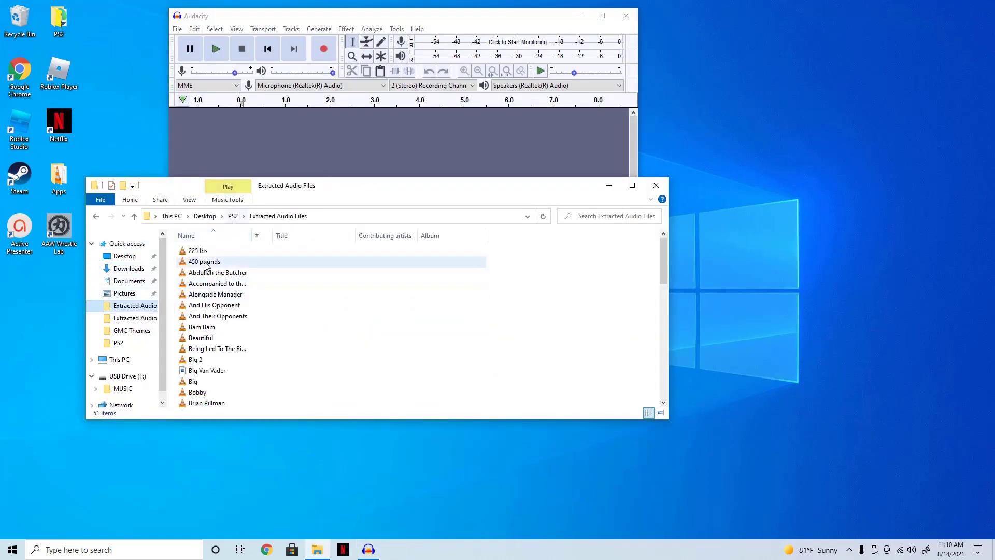
scroll(280, 302, down, 1)
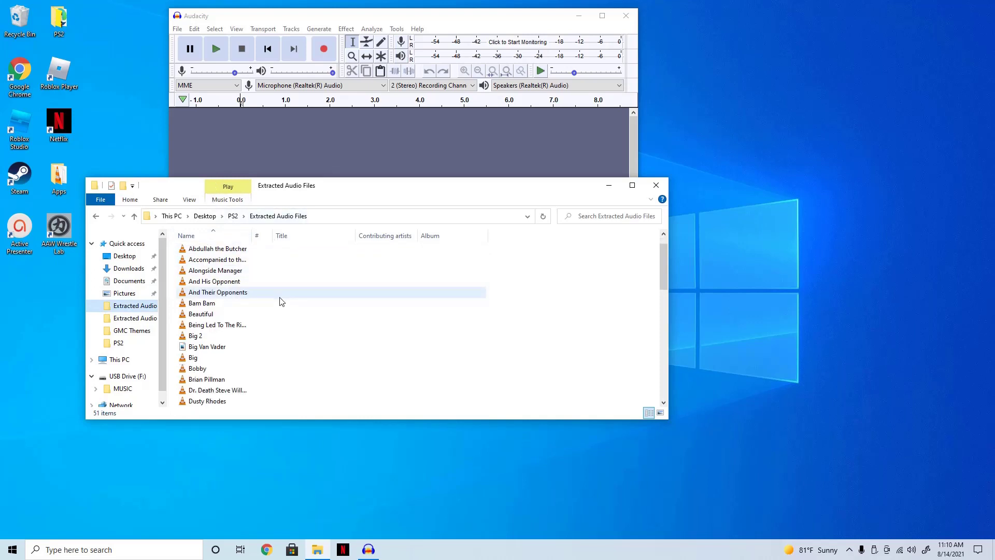
scroll(279, 302, down, 5)
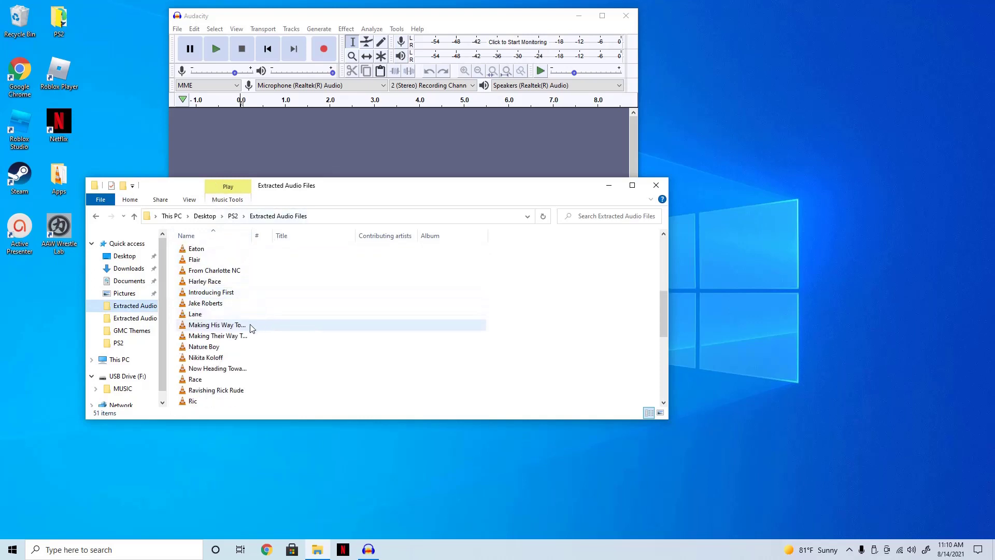
drag(251, 328, 295, 179)
click(272, 146)
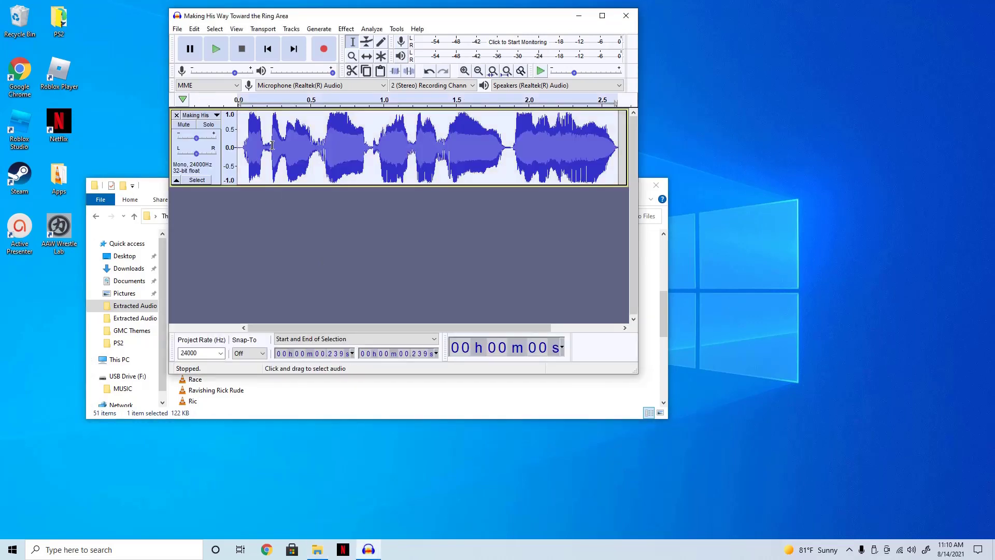
Shift the clip along its track with the Time Shift tool so it starts at about 6.96 s.
click(366, 56)
drag(282, 159, 506, 168)
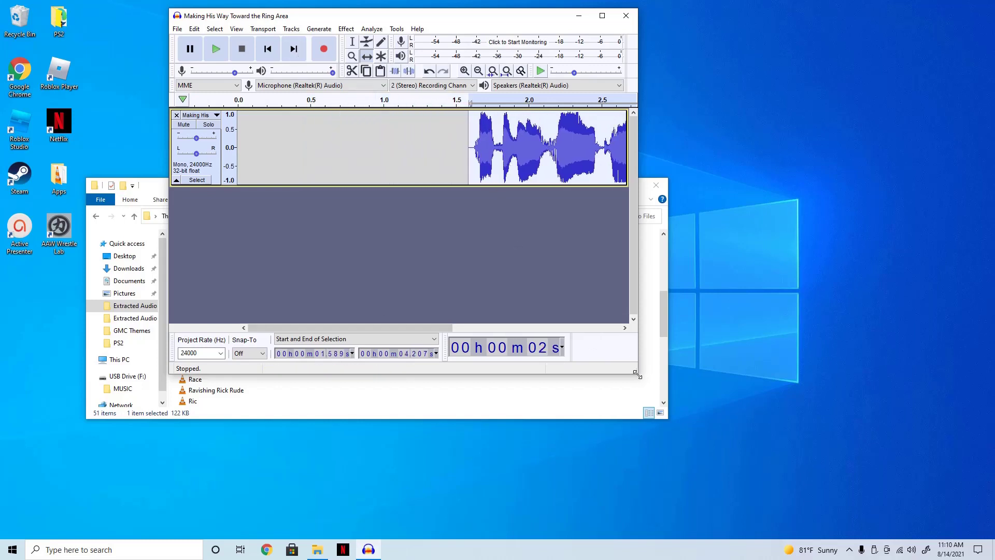
drag(637, 374, 718, 425)
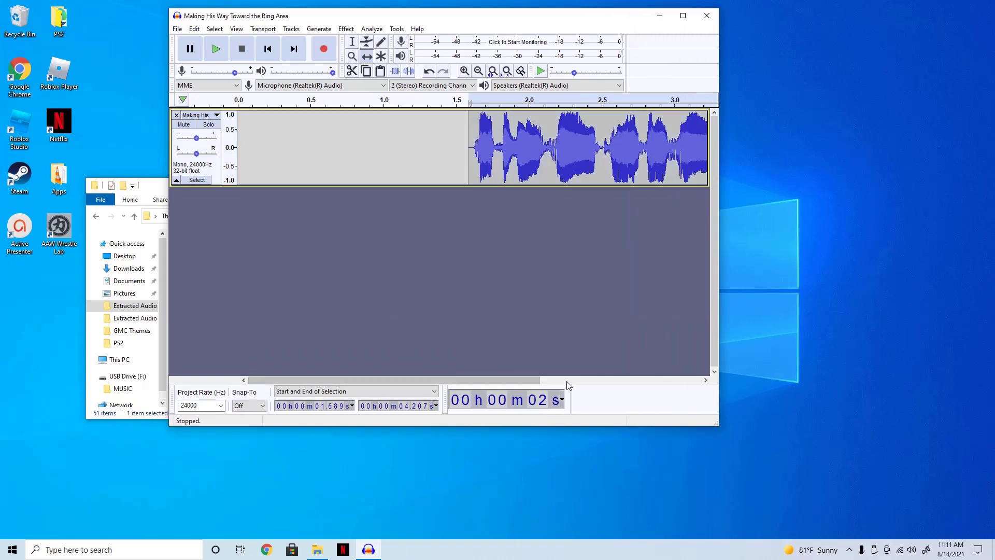
drag(534, 380, 675, 377)
drag(316, 130, 645, 154)
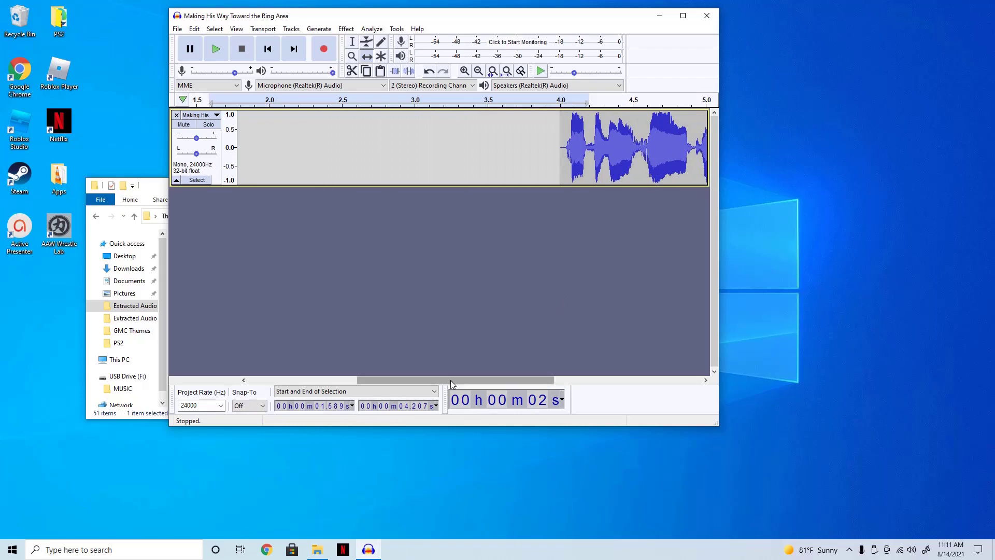
drag(450, 380, 566, 381)
mouse_move(302, 140)
mouse_down()
mouse_move(645, 166)
mouse_move(670, 185)
mouse_move(674, 171)
mouse_move(654, 166)
mouse_up()
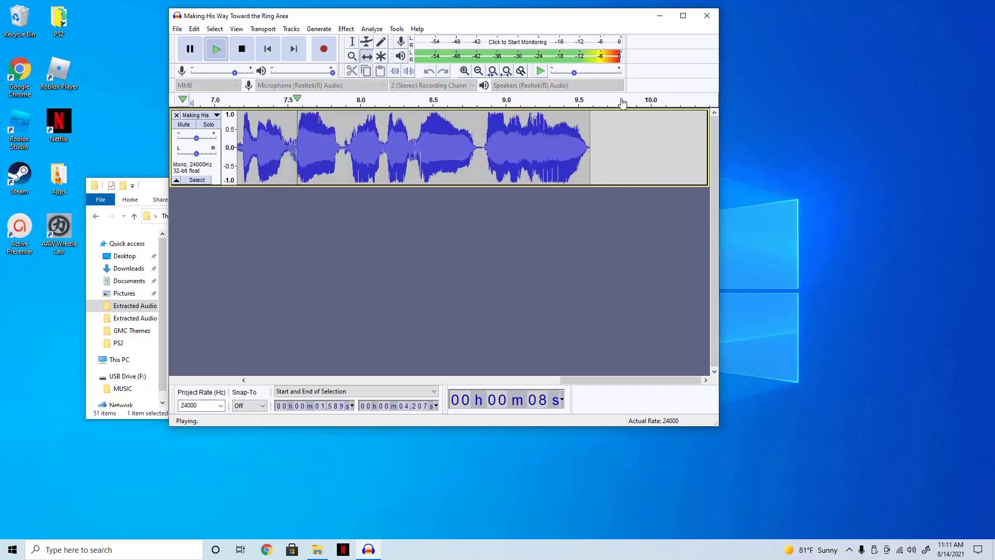
key(space)
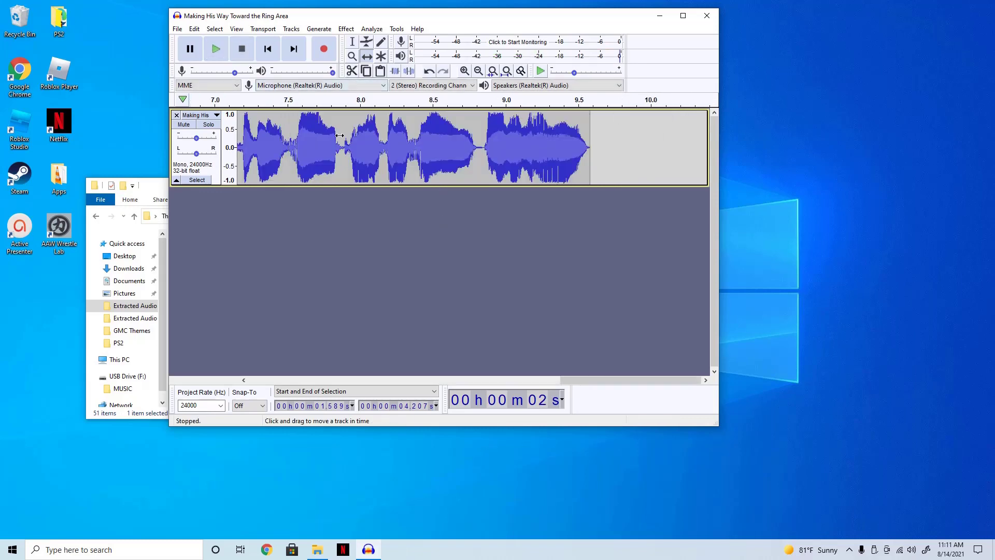
Select the whole clip and apply the Amplify effect at -2 dB.
click(352, 43)
double_click(361, 135)
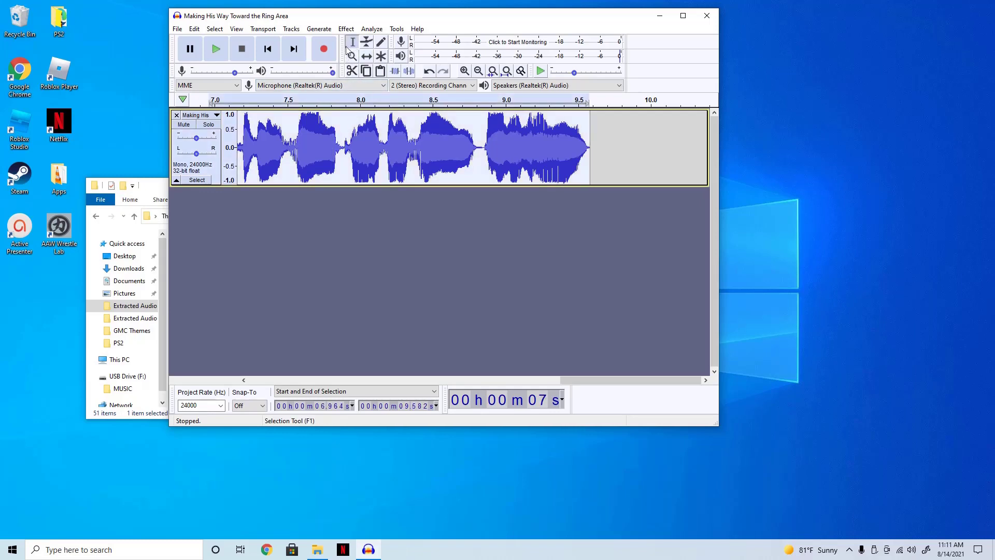
click(347, 29)
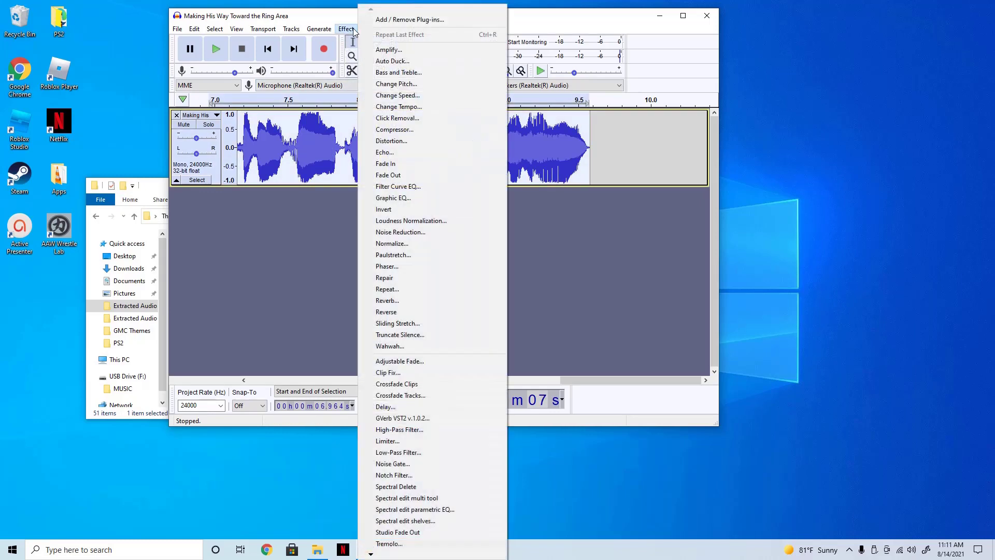
click(389, 49)
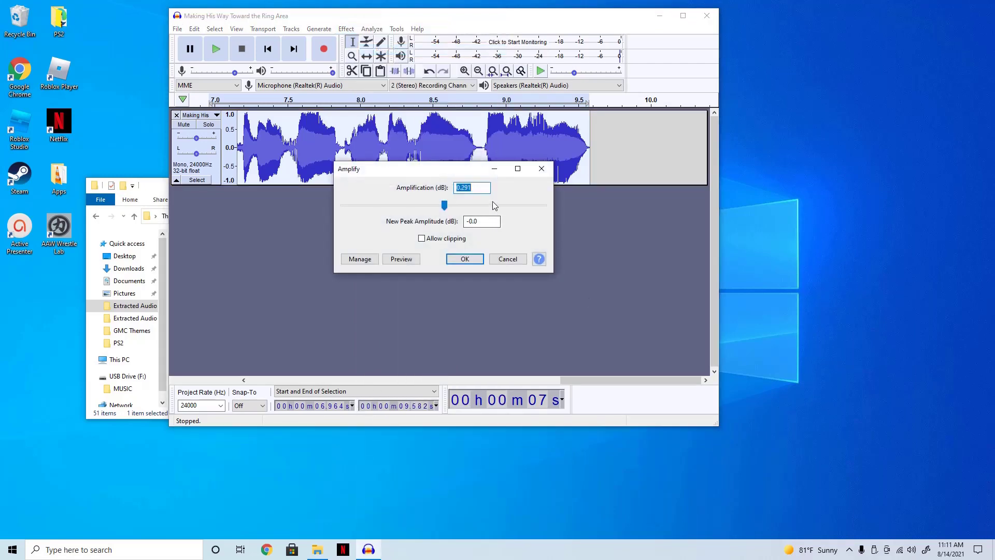
text(-)
text(1)
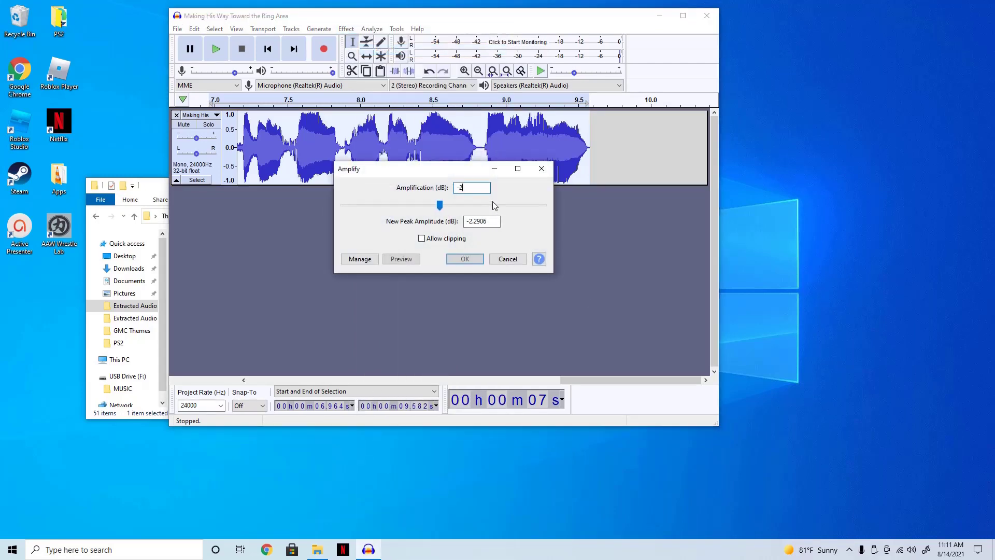
key(Return)
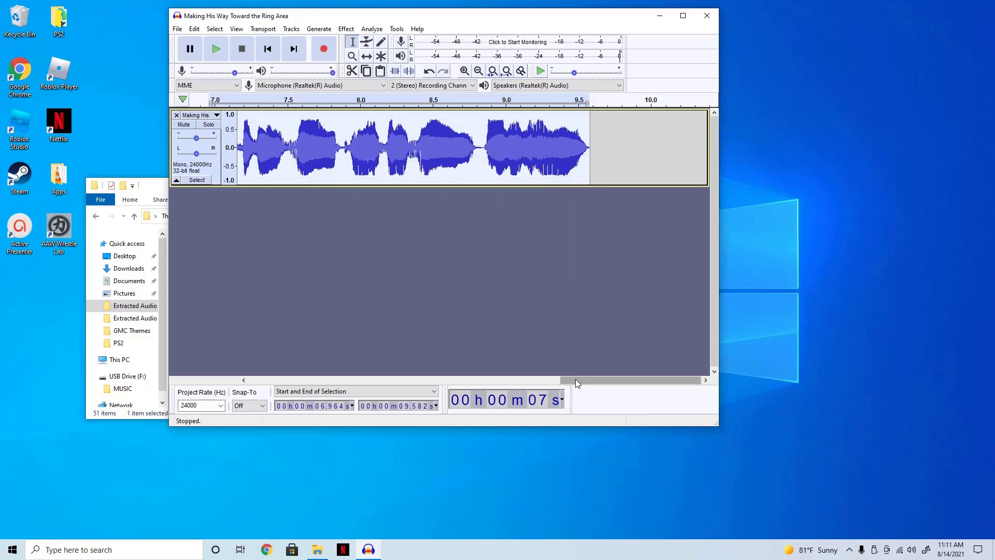
Zoom the timeline out until the whole announcer clip fits in view from the project start.
drag(576, 378, 232, 374)
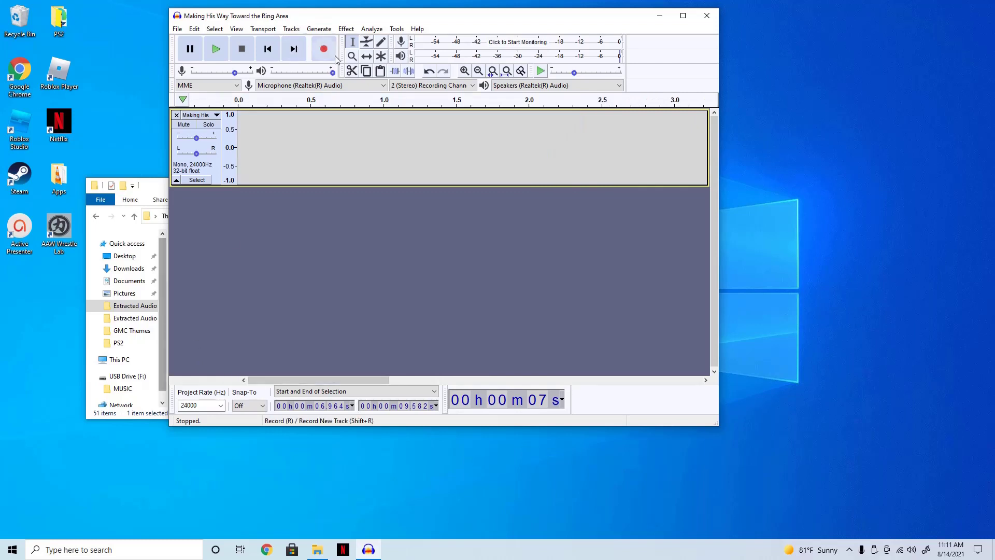
click(352, 58)
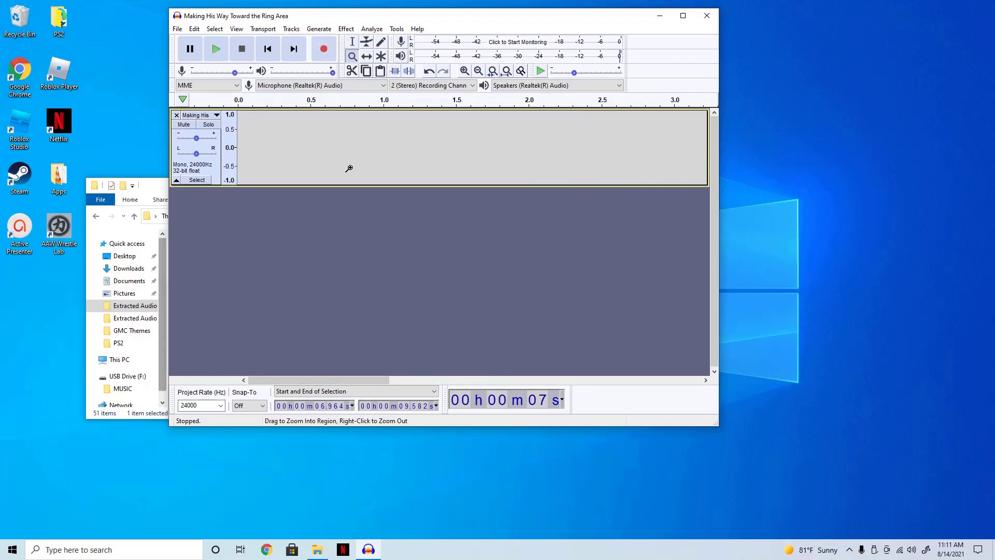
right_click(351, 148)
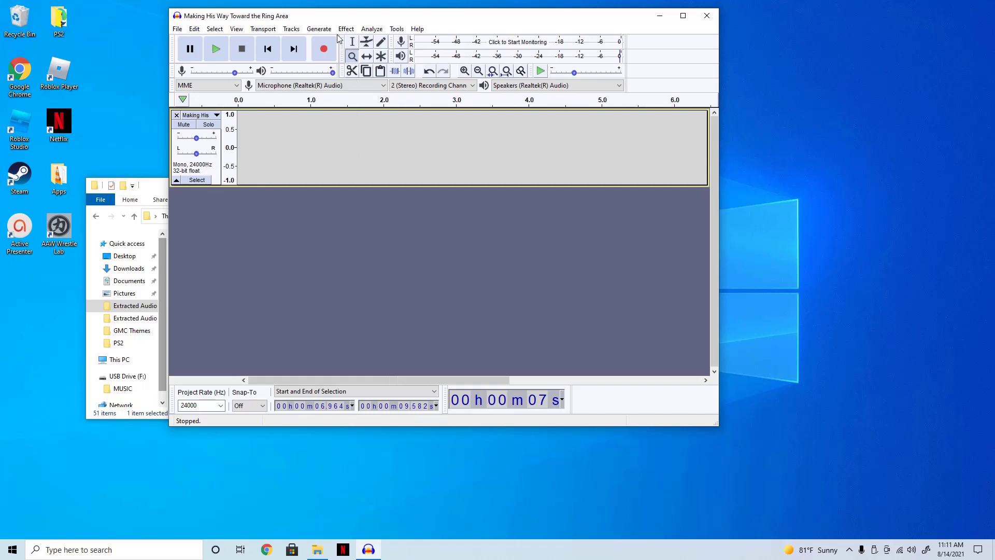
click(377, 32)
click(377, 32)
click(237, 29)
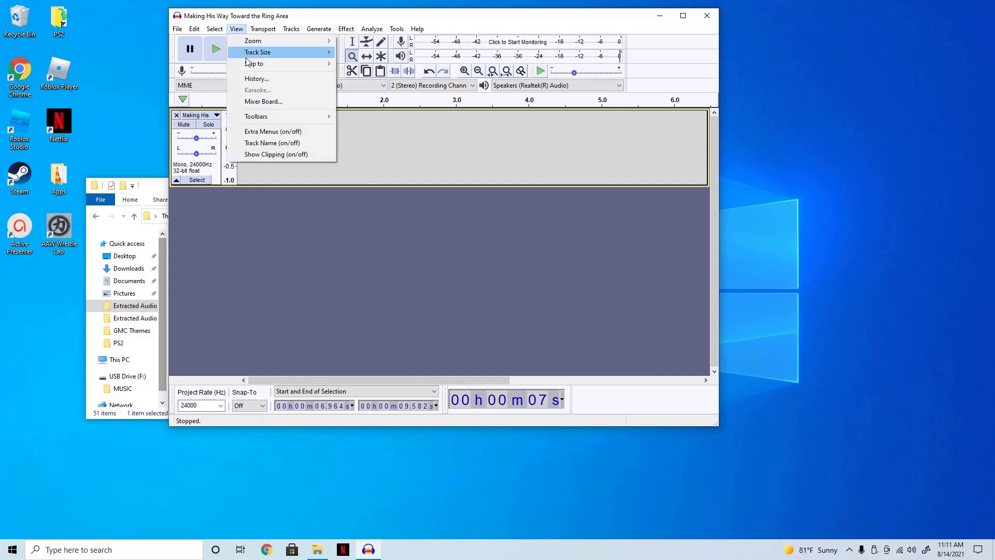
mouse_move(256, 43)
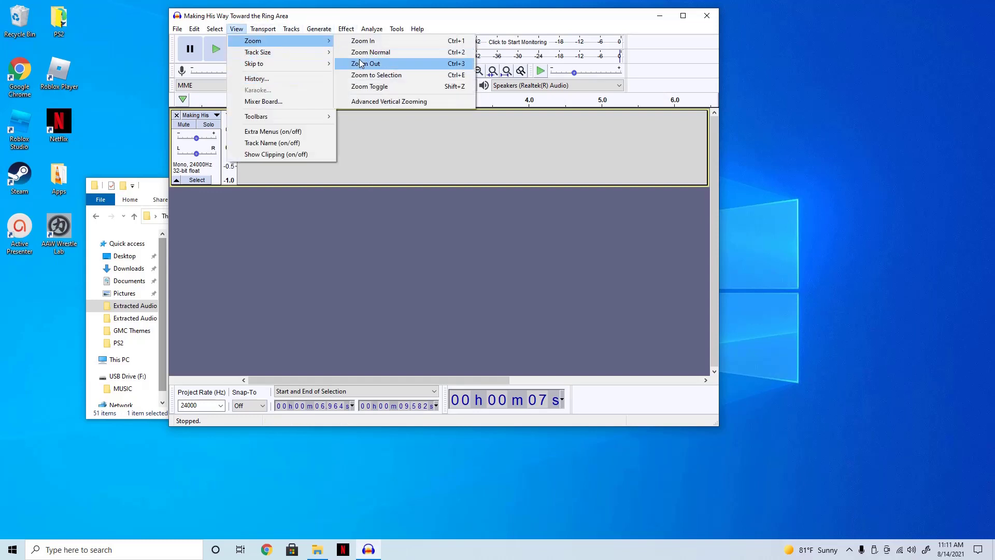
click(363, 63)
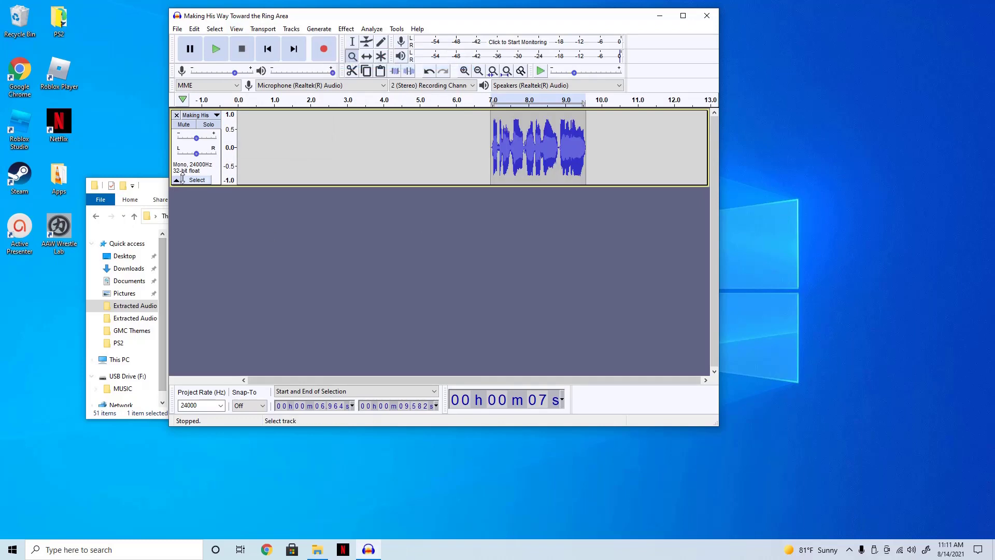
Import the clip "225 lbs" from the Extracted Audio Files folder as a new track and return to Audacity.
click(162, 311)
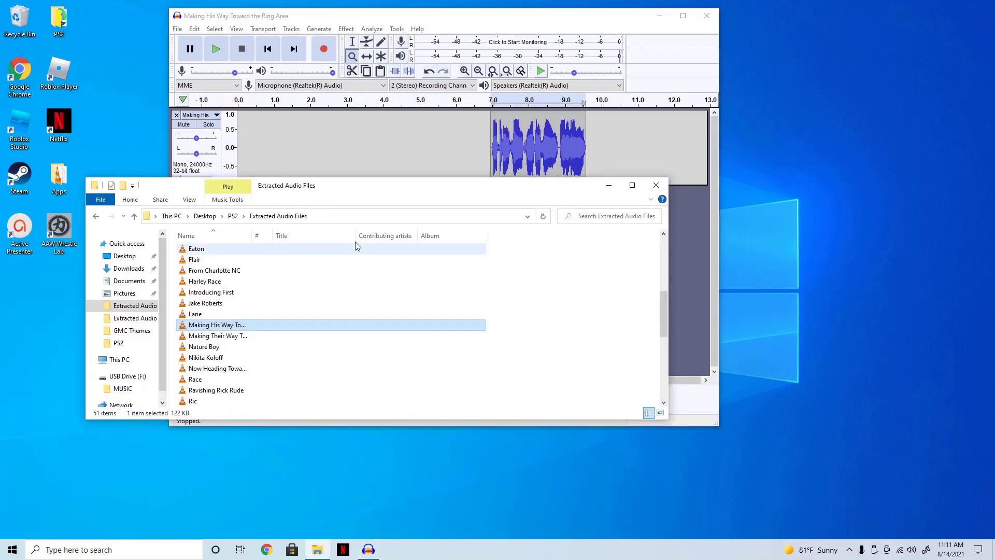
scroll(277, 358, up, 7)
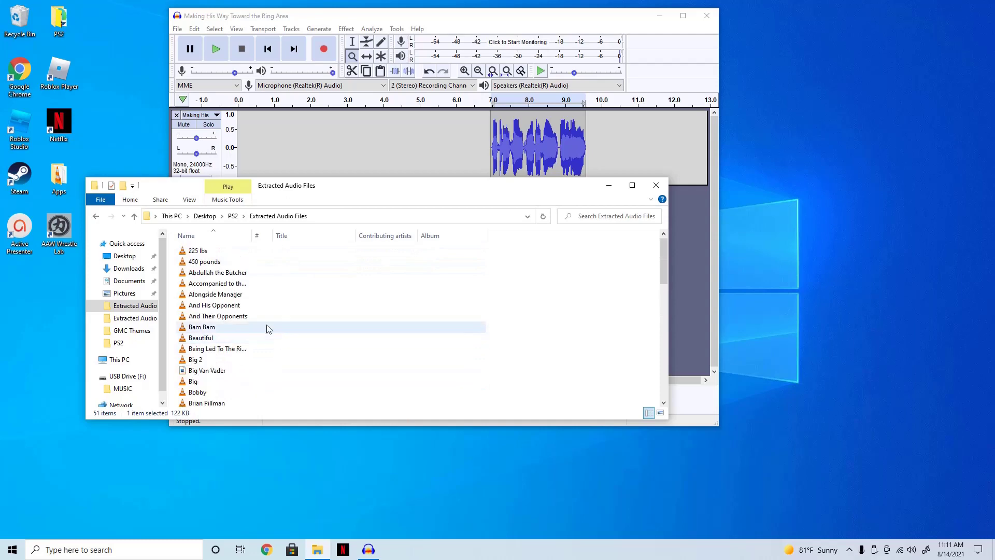
drag(193, 253, 306, 148)
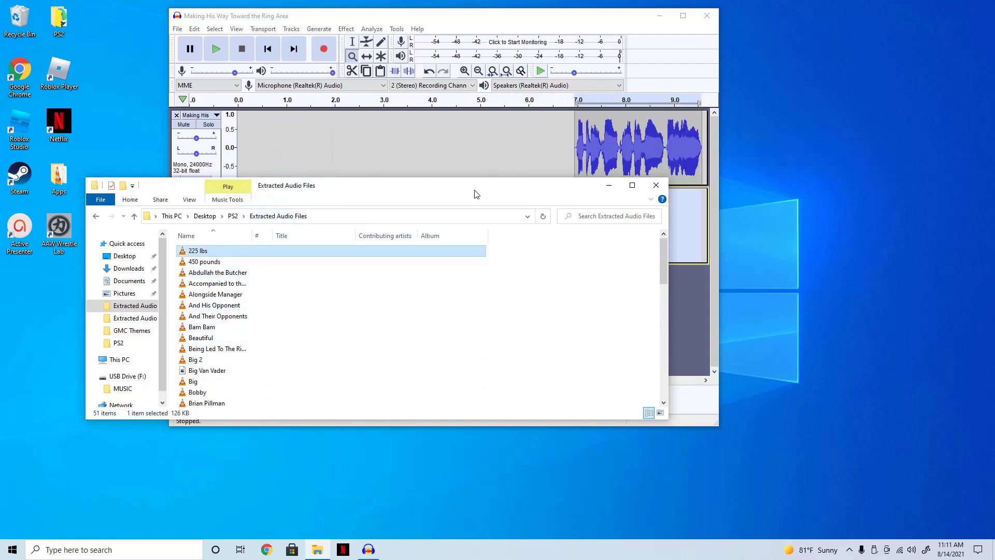
click(509, 153)
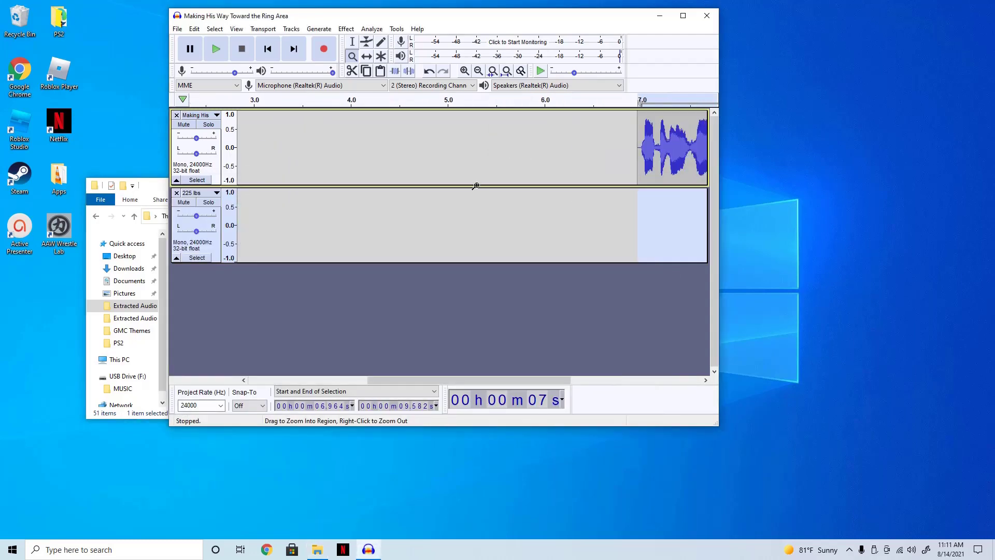
Select the whole 225 lbs clip with the Selection tool and repeat the last Amplify effect on it.
click(352, 43)
drag(477, 379, 606, 380)
click(477, 237)
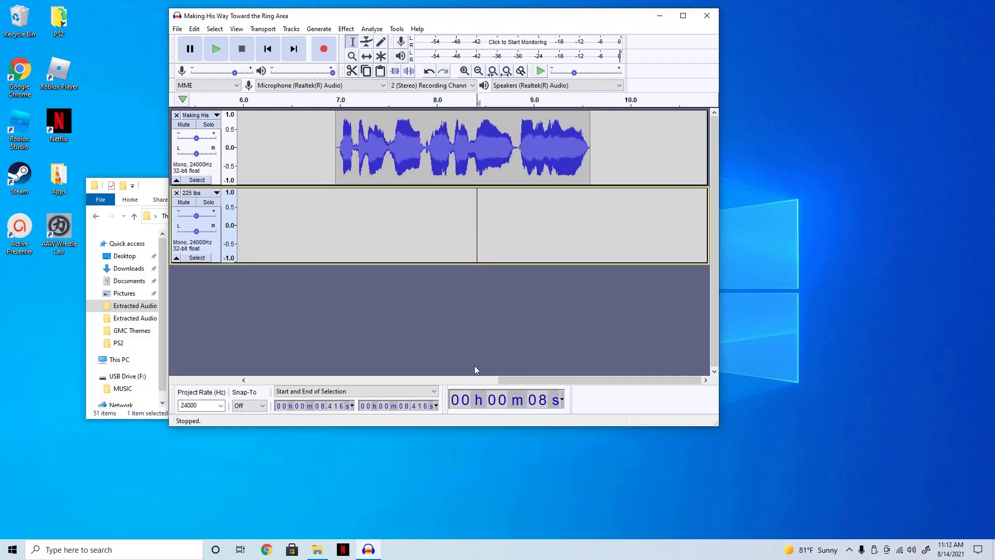
drag(539, 381, 266, 366)
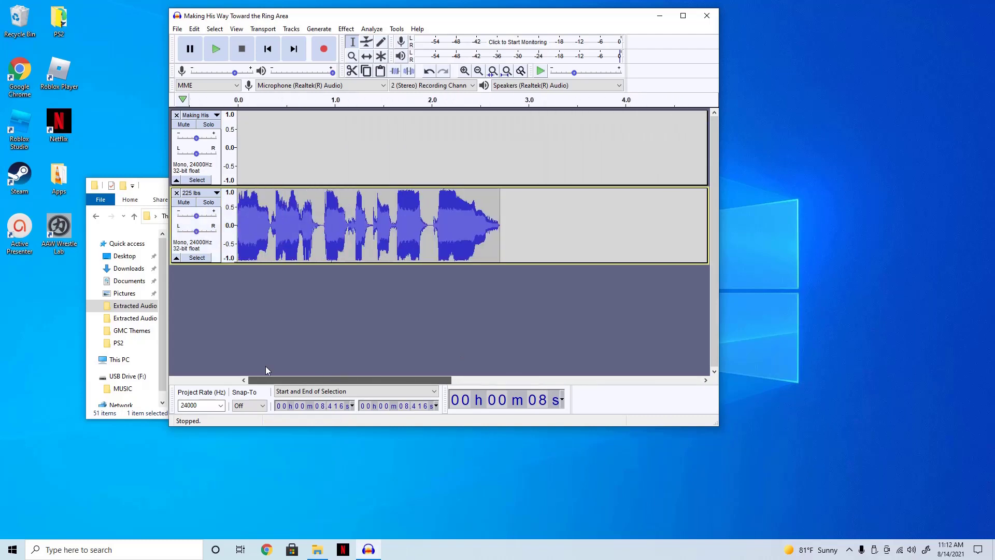
double_click(284, 227)
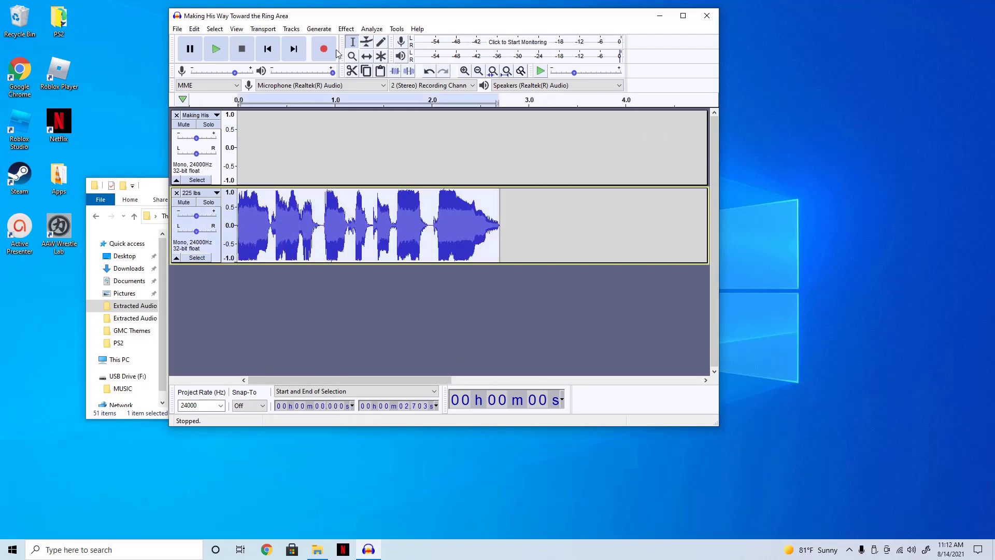
click(346, 29)
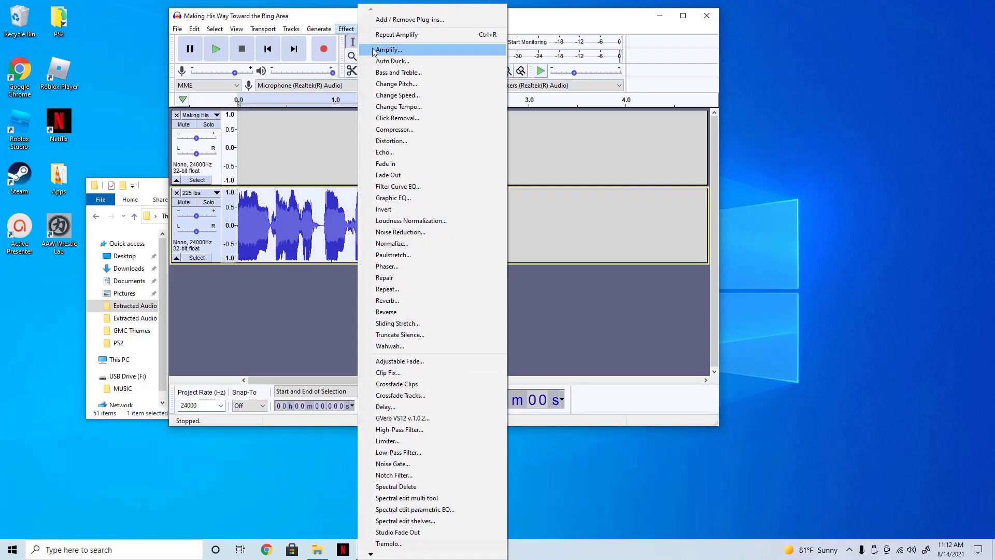
click(410, 35)
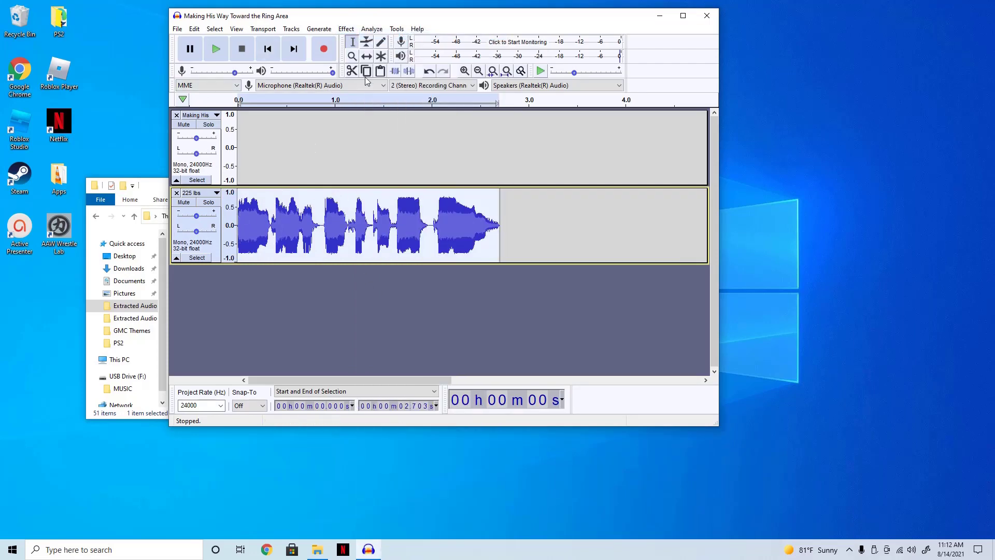
Shift the 225 lbs clip with the Time Shift tool so it starts at the end of the first clip, about 9.58 s.
click(367, 56)
drag(321, 226, 690, 225)
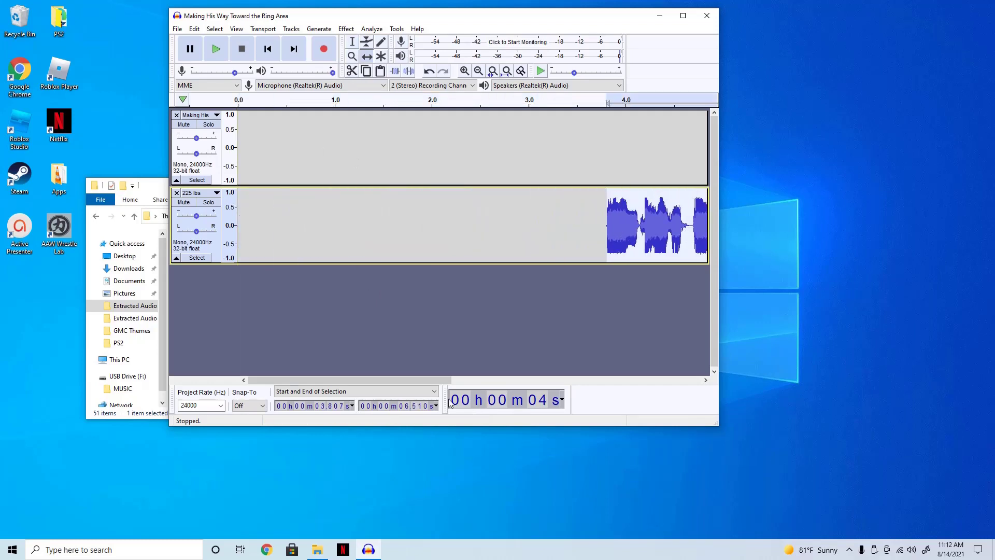
drag(419, 379, 584, 370)
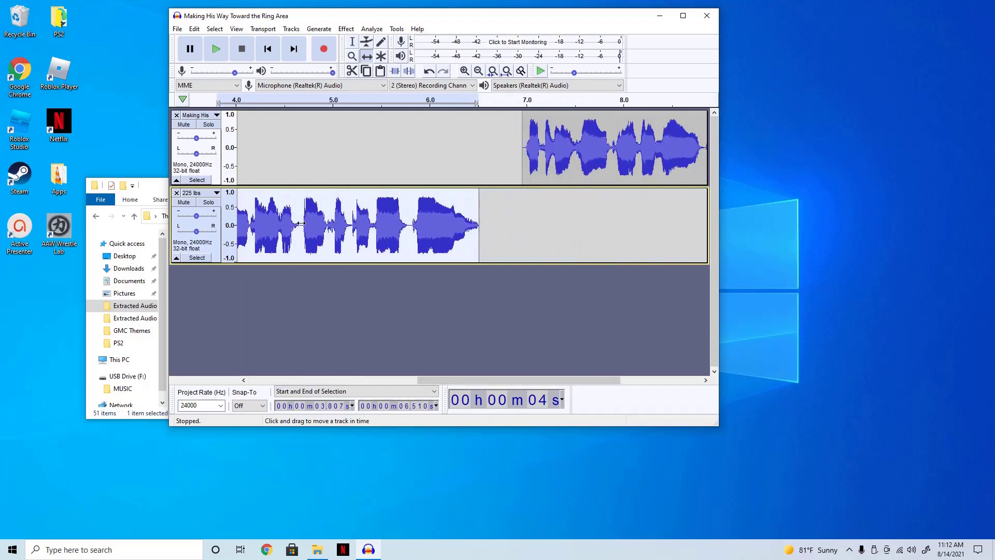
drag(302, 237, 542, 238)
drag(463, 381, 543, 372)
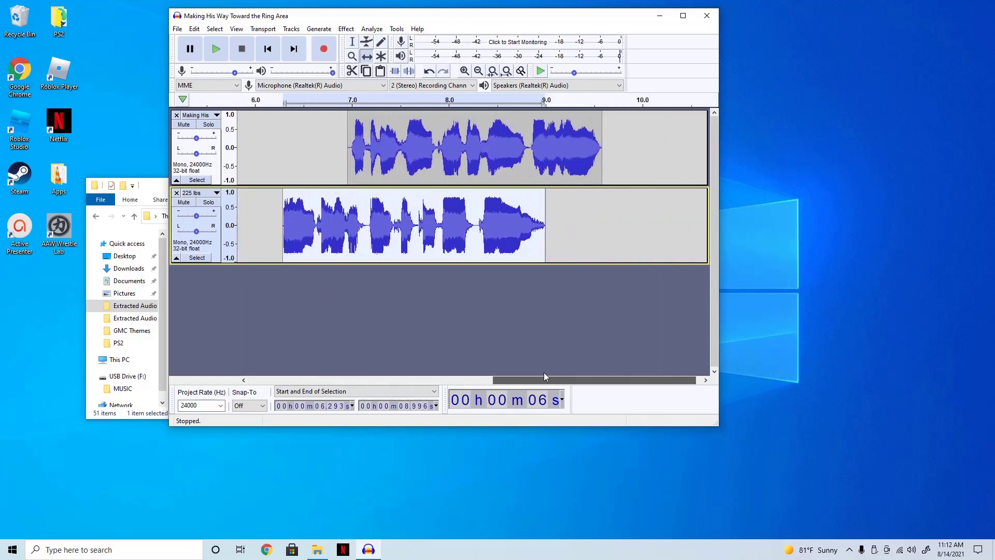
drag(292, 226, 611, 231)
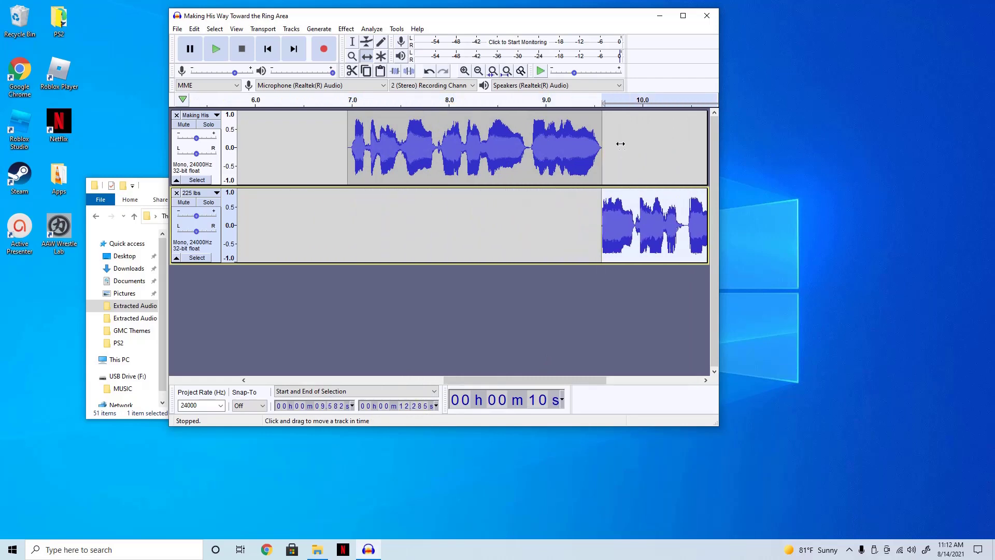
Nudge the 225 lbs clip later so it starts at about 9.65 s, playing back the transition between the two clips.
drag(624, 219, 626, 226)
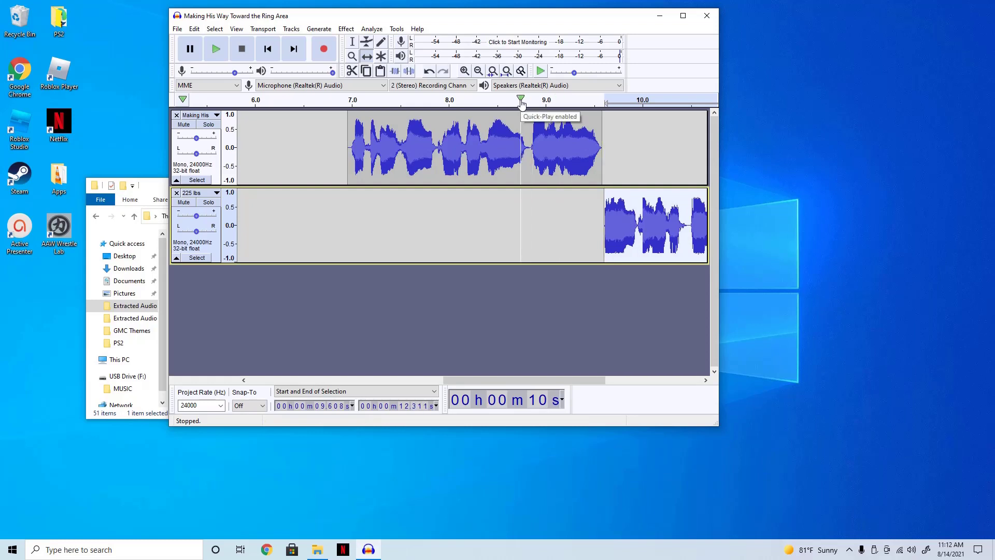
click(521, 102)
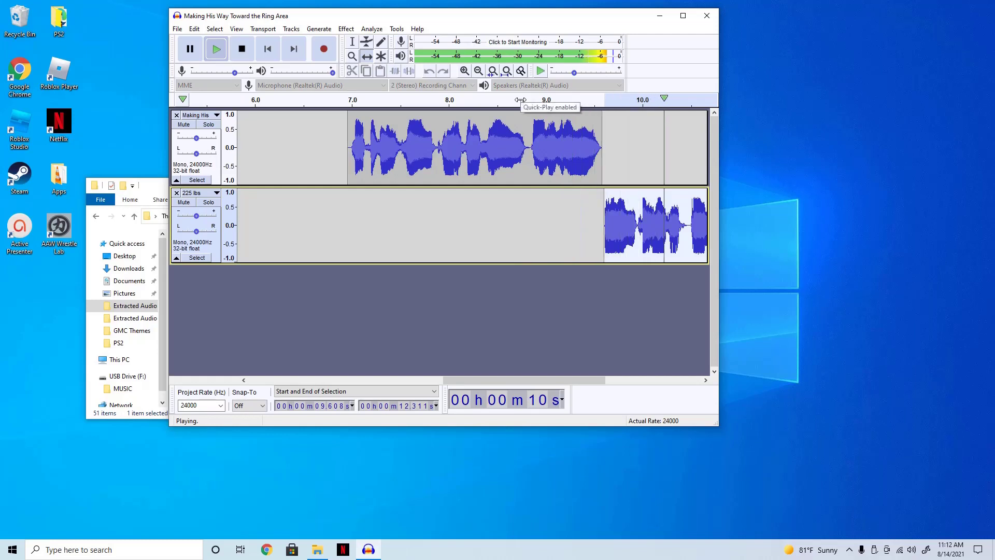
drag(648, 231, 652, 231)
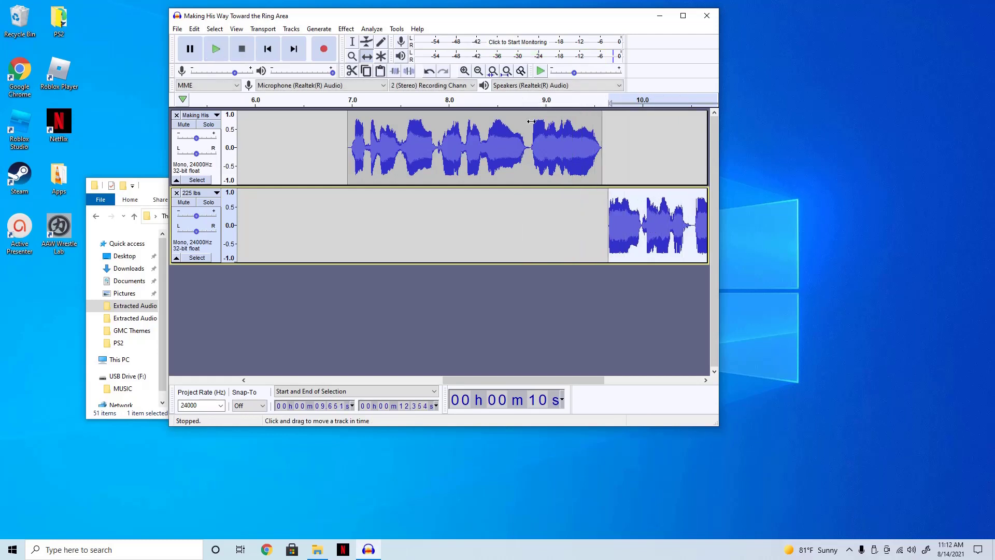
click(499, 102)
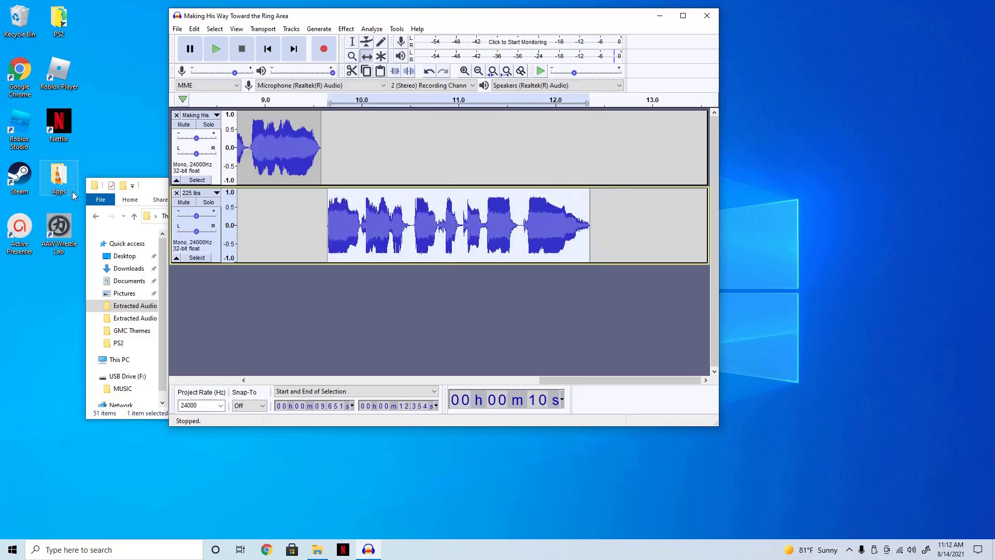
Import the clip "Sweet" from the Extracted Audio Files folder as a third track and return to Audacity.
click(153, 189)
scroll(249, 335, down, 12)
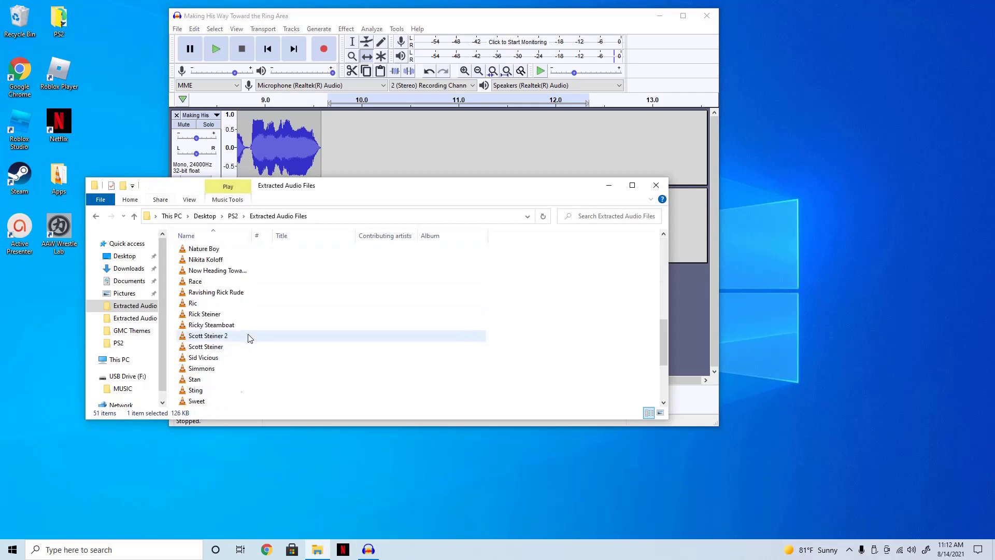
click(208, 323)
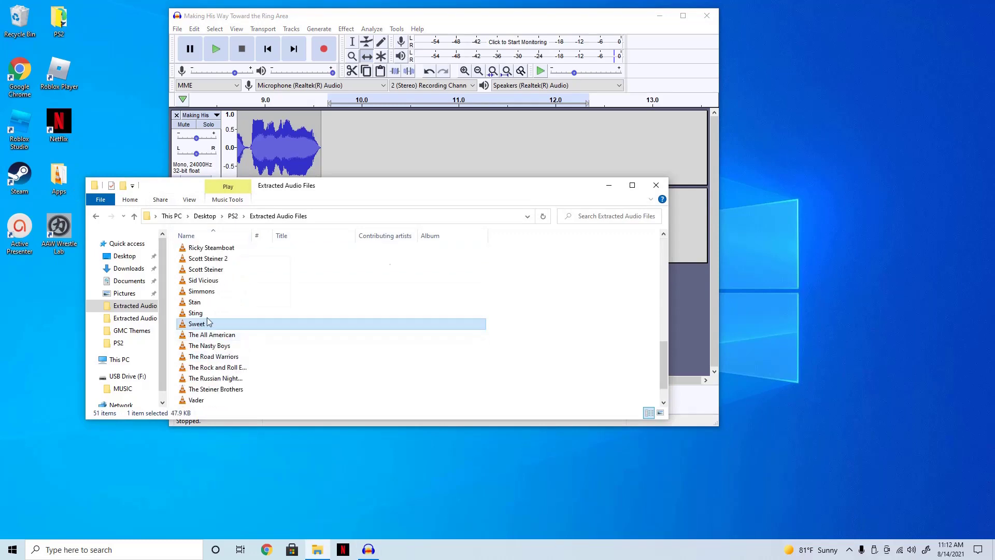
drag(684, 295, 684, 294)
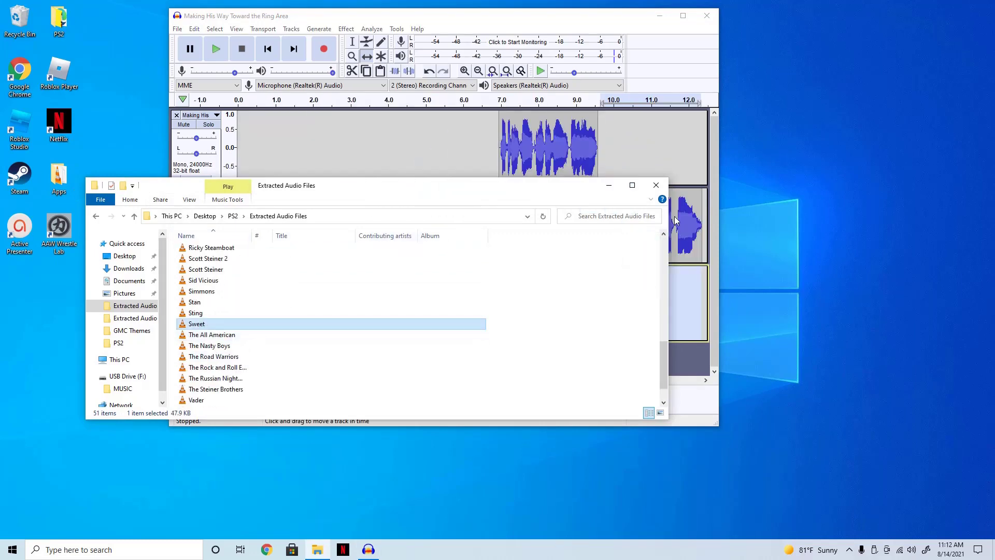
click(677, 291)
drag(245, 286, 245, 286)
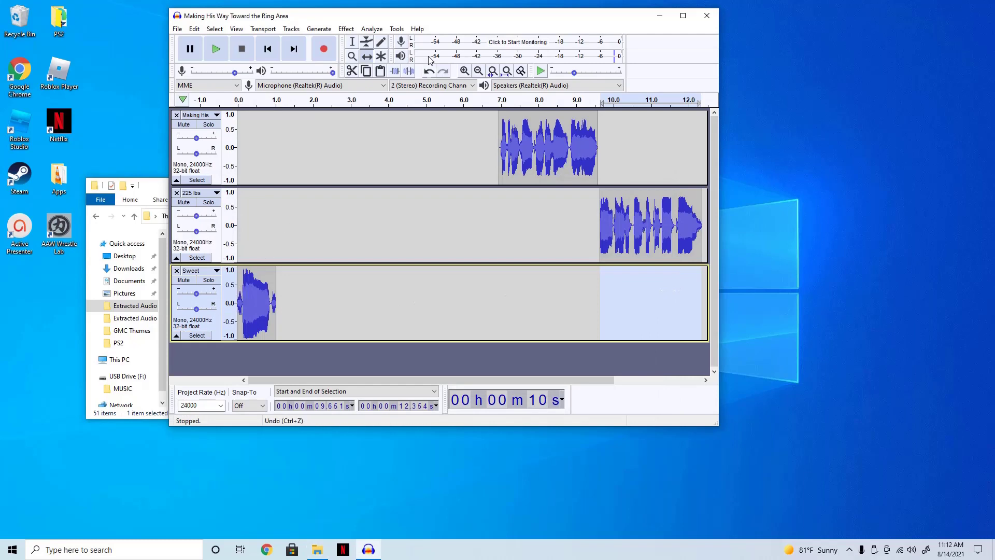
Select the whole Sweet clip with the Selection tool and repeat the last Amplify effect on it.
click(352, 44)
double_click(248, 283)
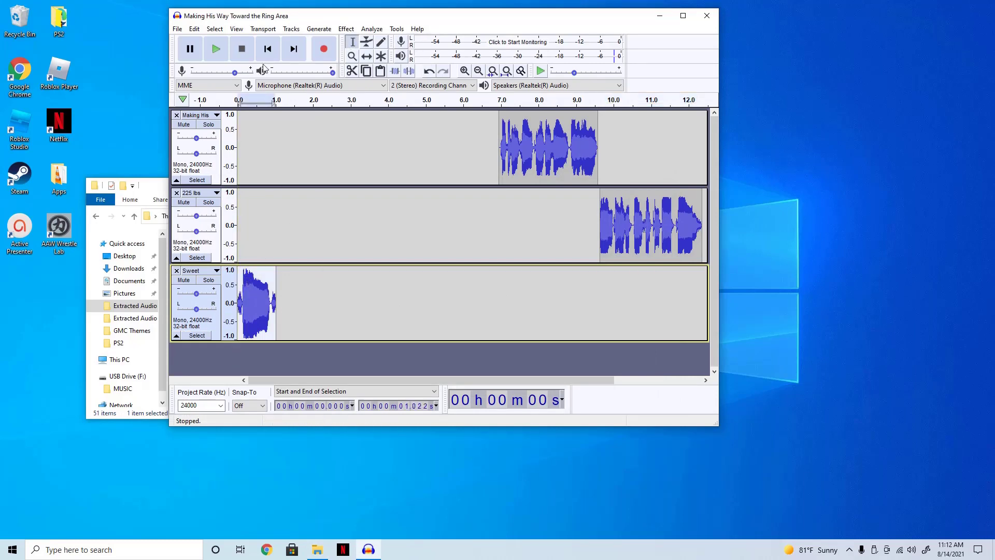
click(346, 29)
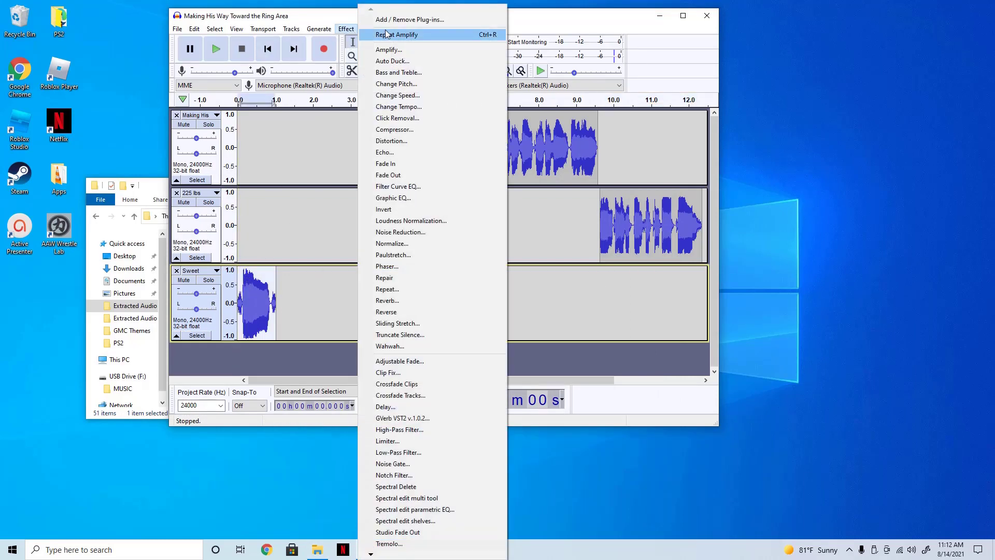
click(296, 175)
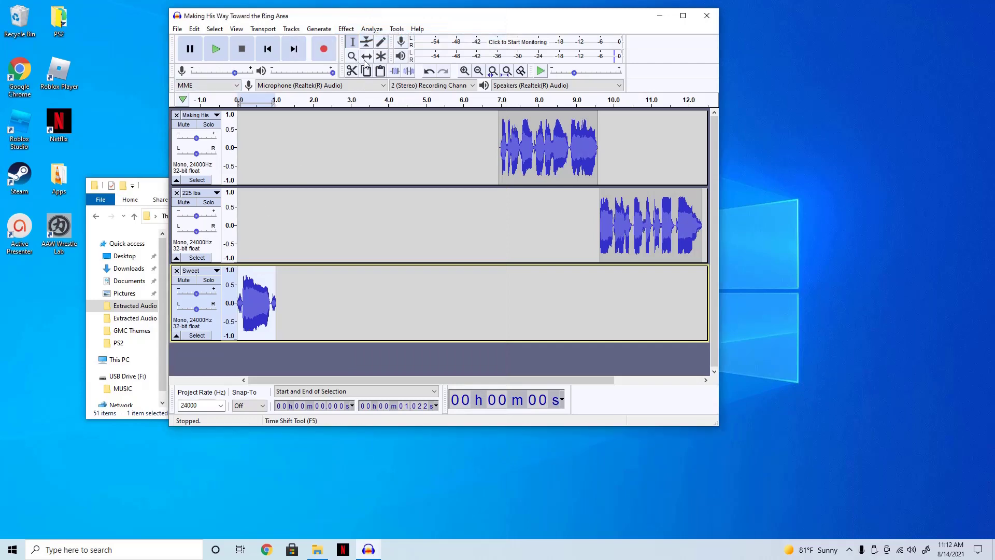
Shift the Sweet clip just past the end of the 225 lbs clip, starting at about 12.47 s, and play the sequence.
drag(270, 261, 616, 280)
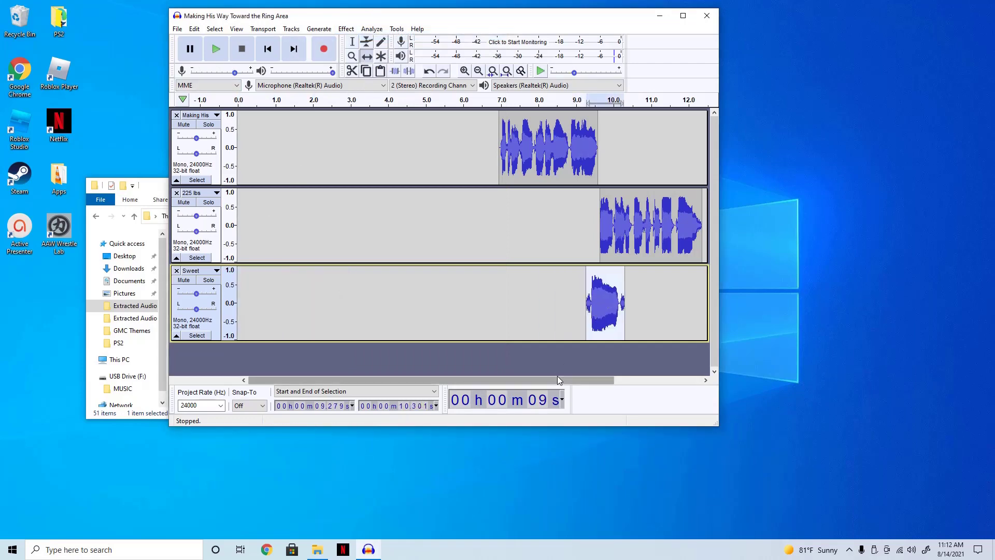
drag(558, 380, 631, 380)
drag(508, 302, 628, 302)
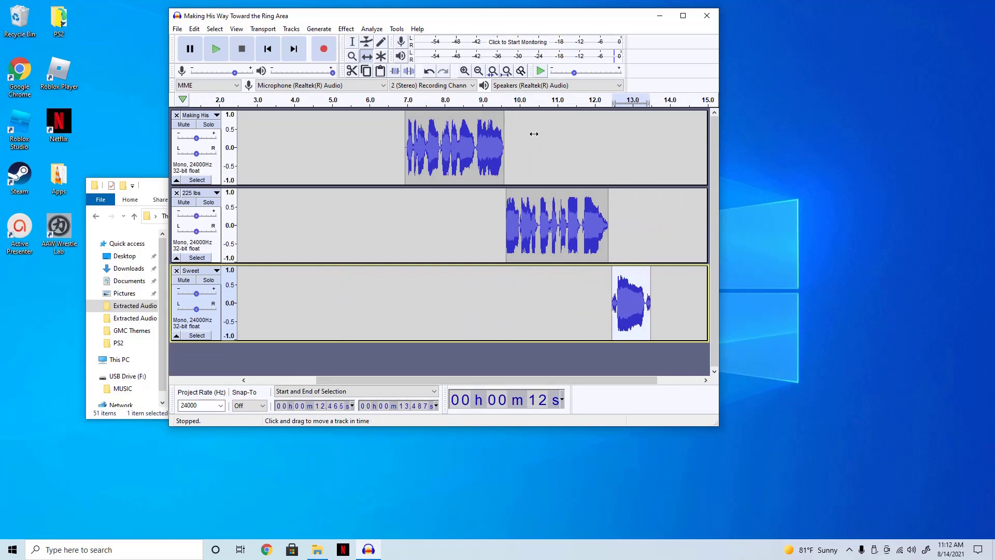
click(391, 102)
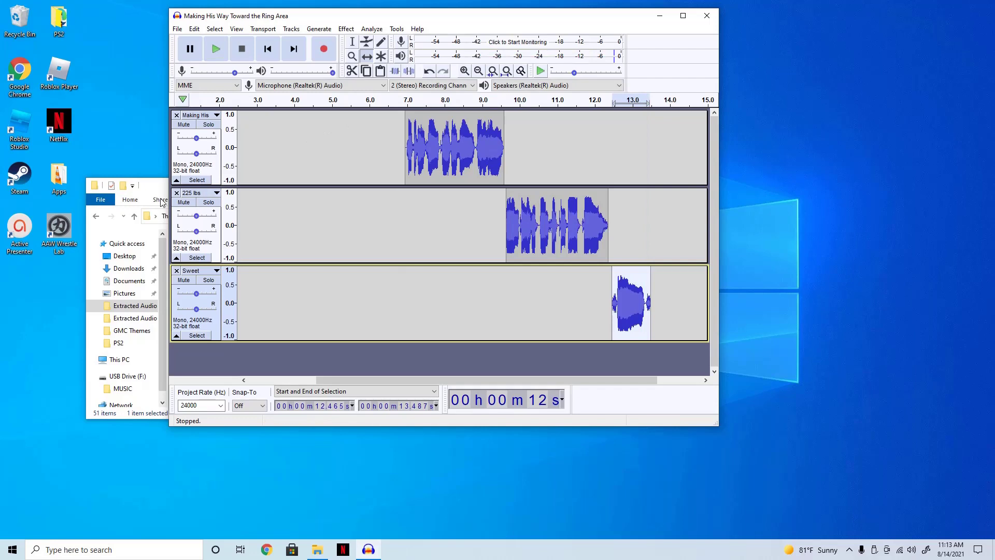
Import the clip "Stan" from the Extracted Audio Files folder as a fourth track.
click(150, 182)
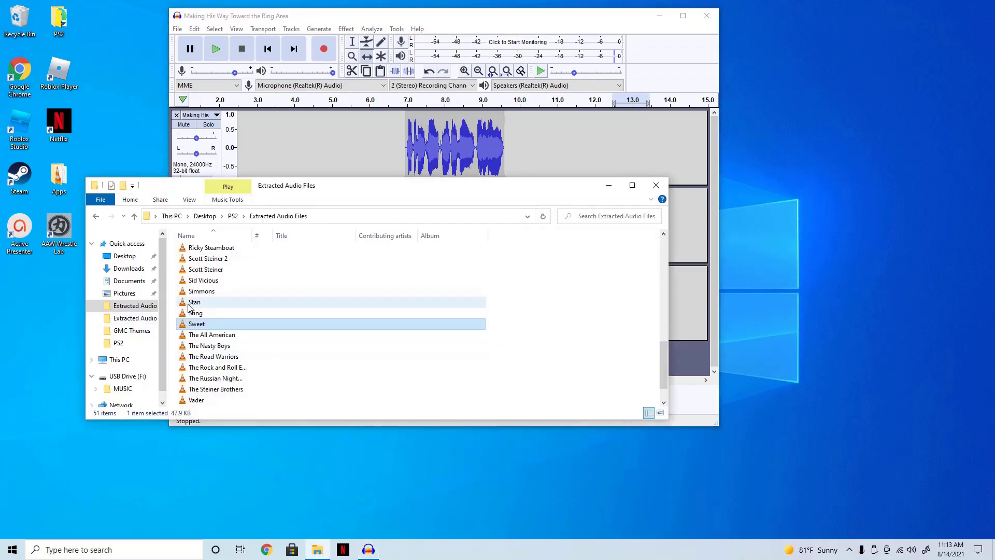
drag(260, 302, 682, 361)
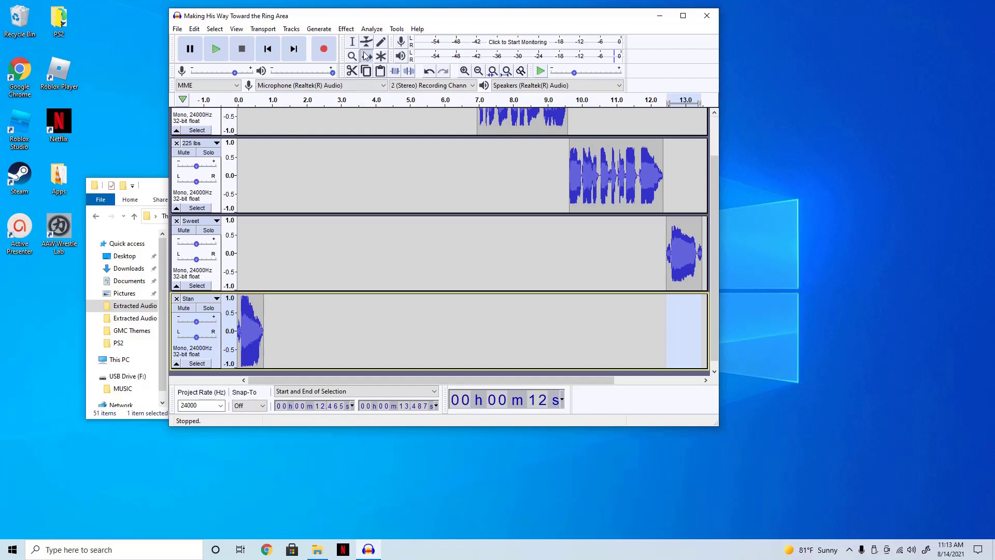
Select the whole Stan clip and repeat the last Amplify effect on it.
drag(264, 317, 236, 317)
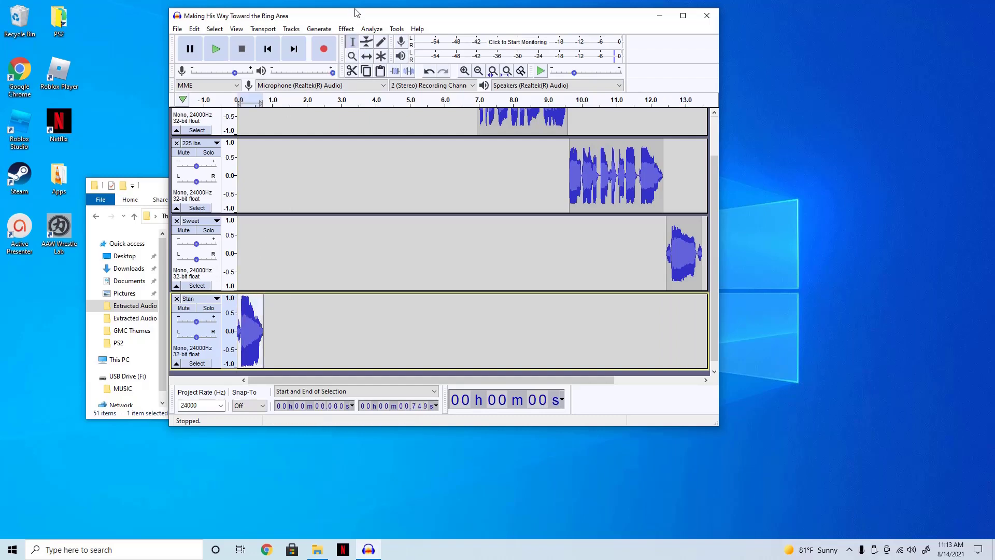
click(320, 29)
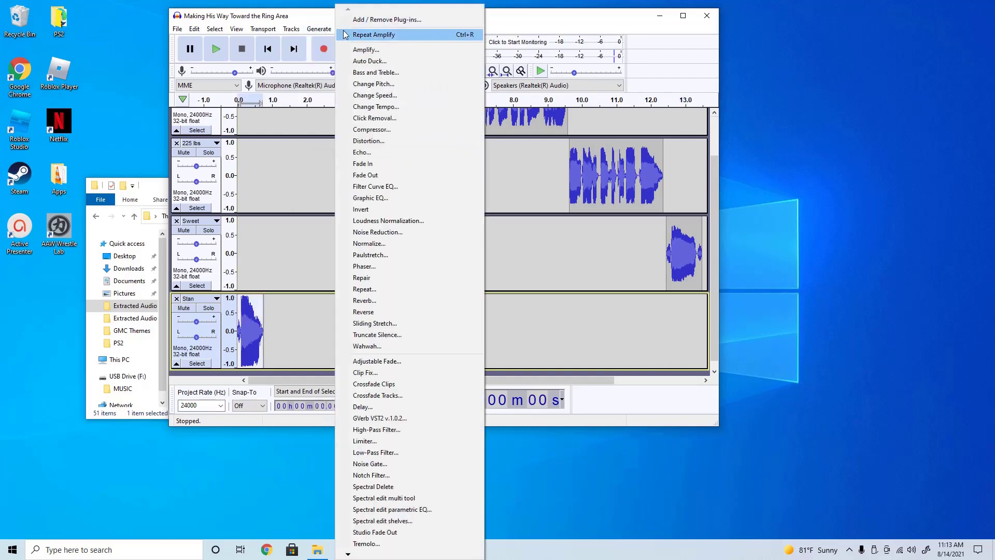
click(355, 35)
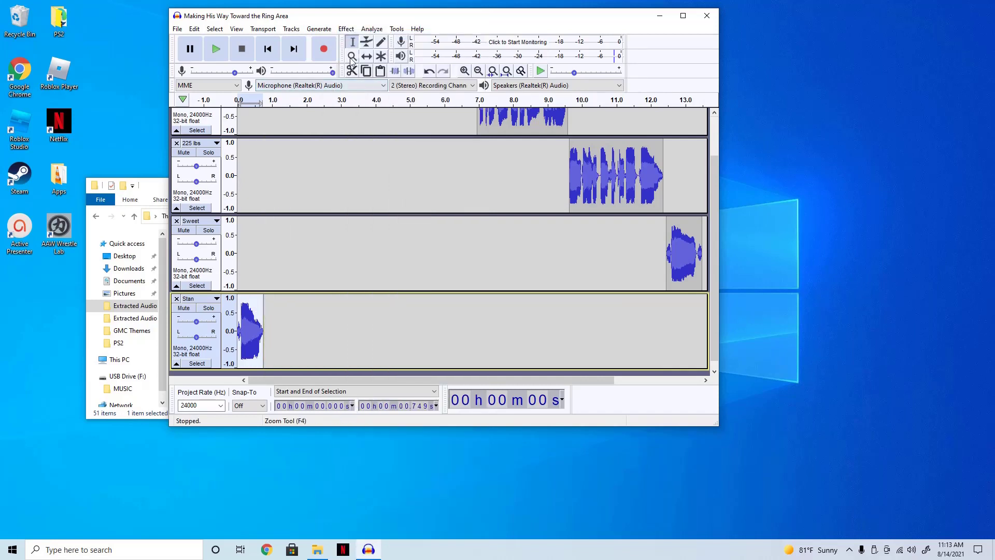
Shift the Stan clip just past the end of the Sweet clip, starting at about 13.61 s.
click(366, 56)
drag(252, 313, 668, 326)
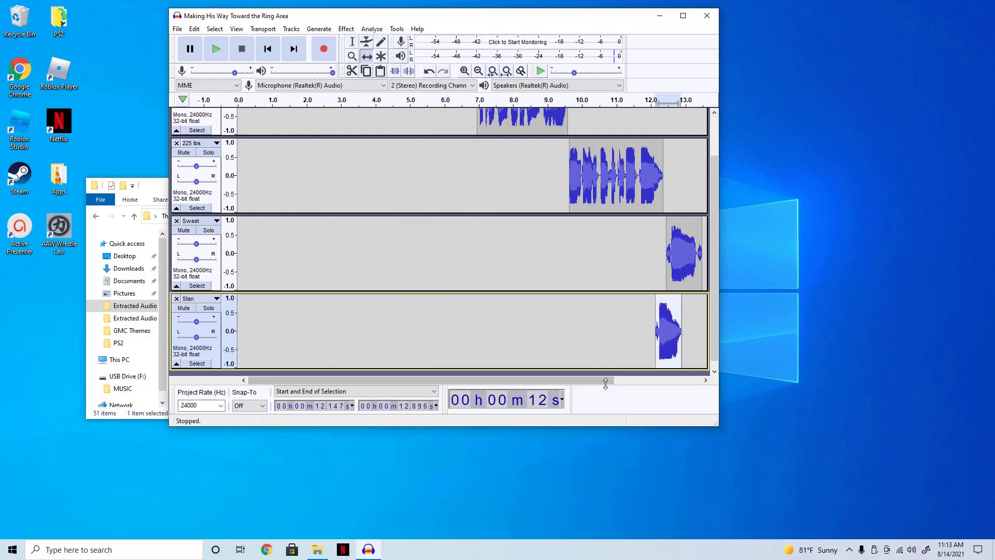
drag(612, 386, 664, 387)
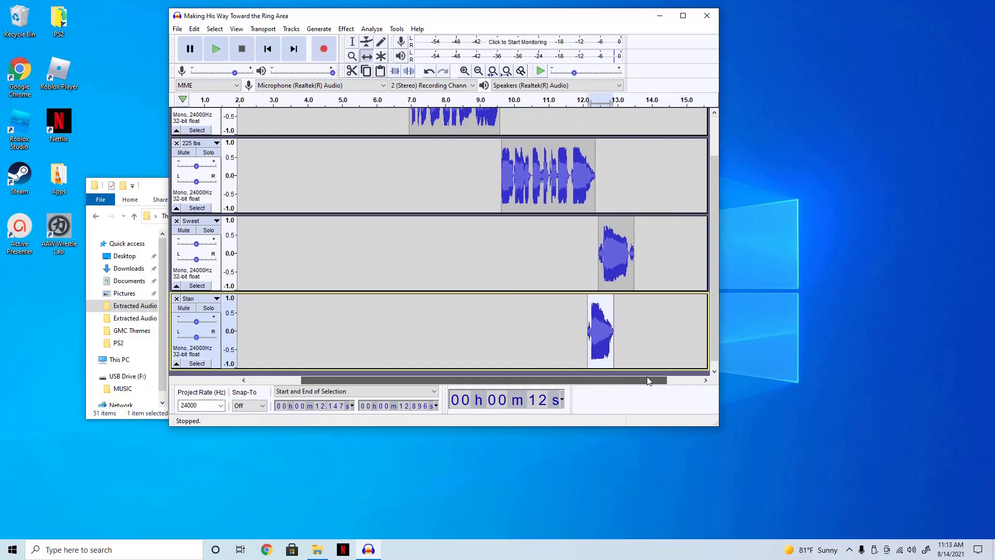
drag(593, 332, 643, 336)
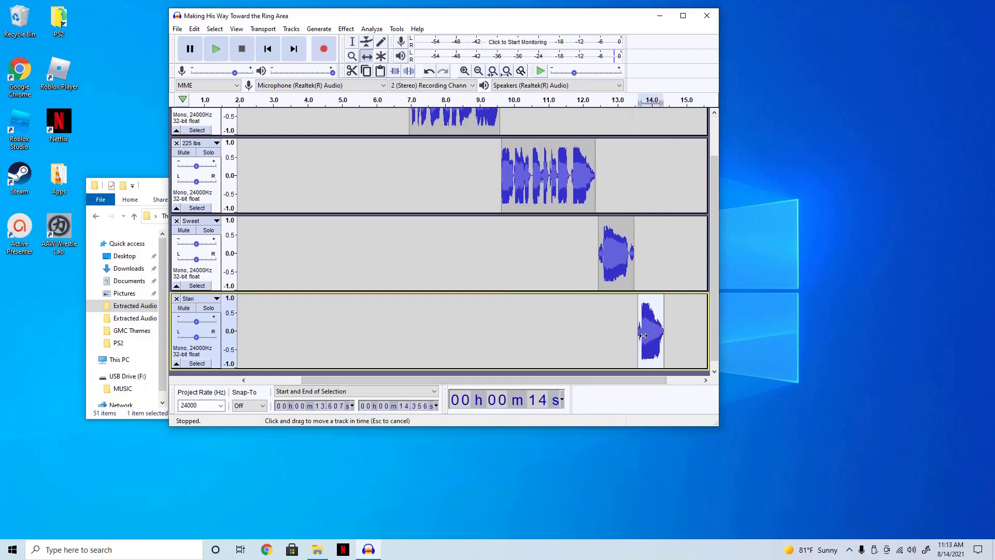
Import the clip "Lane" from the Extracted Audio Files folder as a fifth track.
click(100, 189)
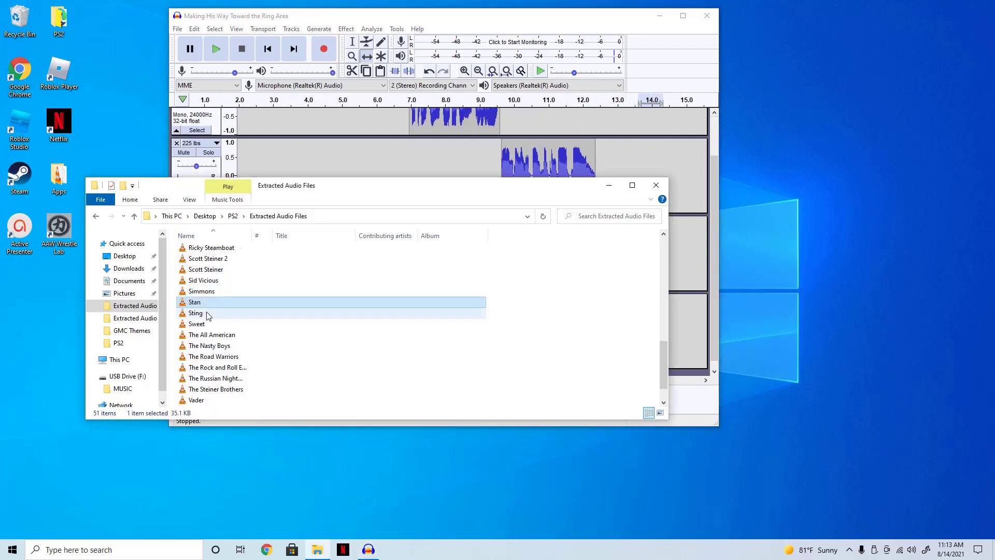
scroll(202, 311, up, 5)
click(207, 334)
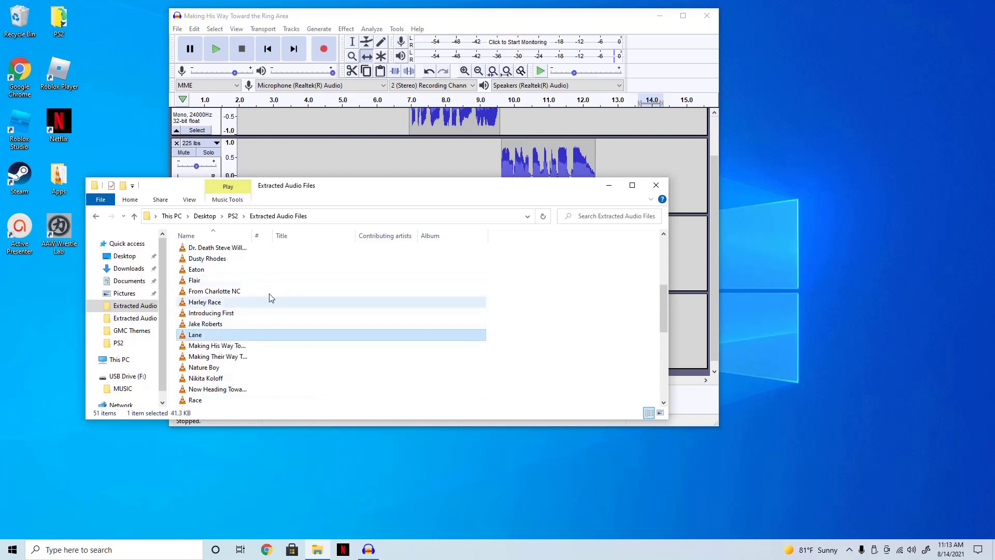
drag(222, 334, 699, 331)
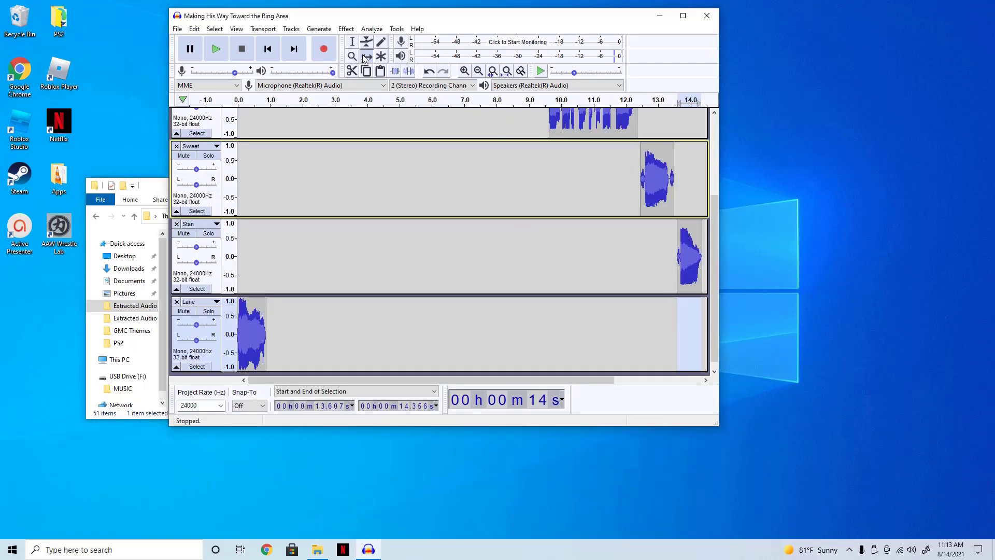
Select the whole Lane clip with the Selection tool and repeat the last Amplify effect on it.
key(F1)
double_click(246, 338)
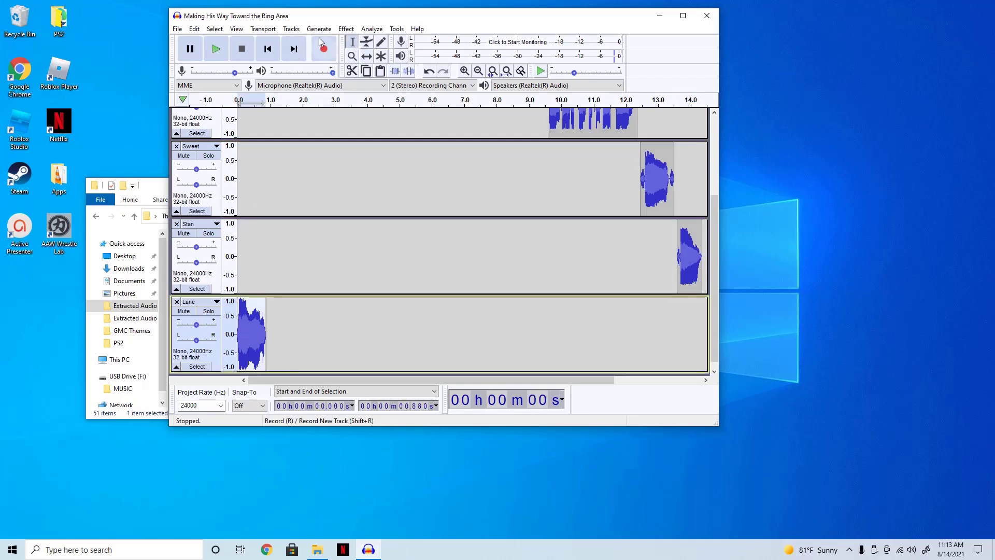
click(346, 29)
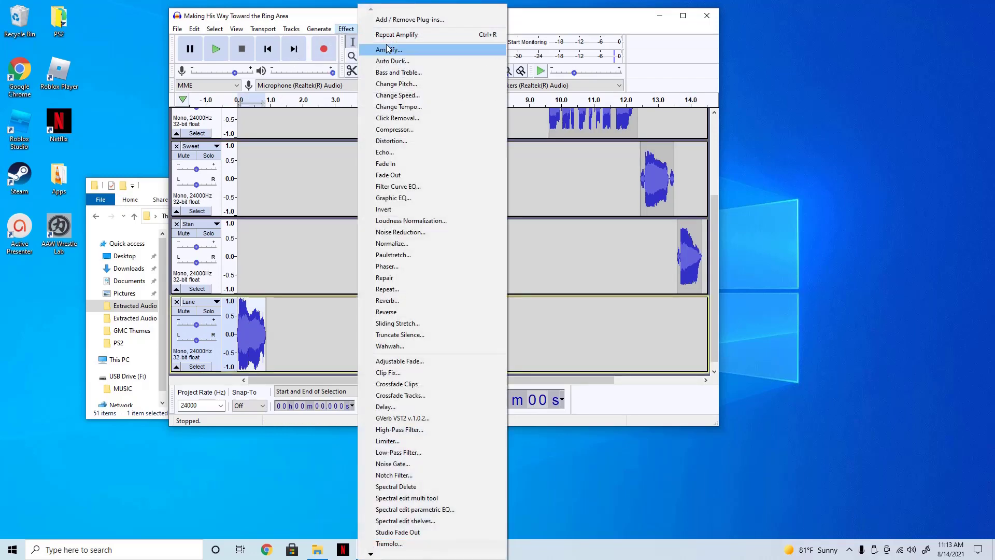
click(406, 37)
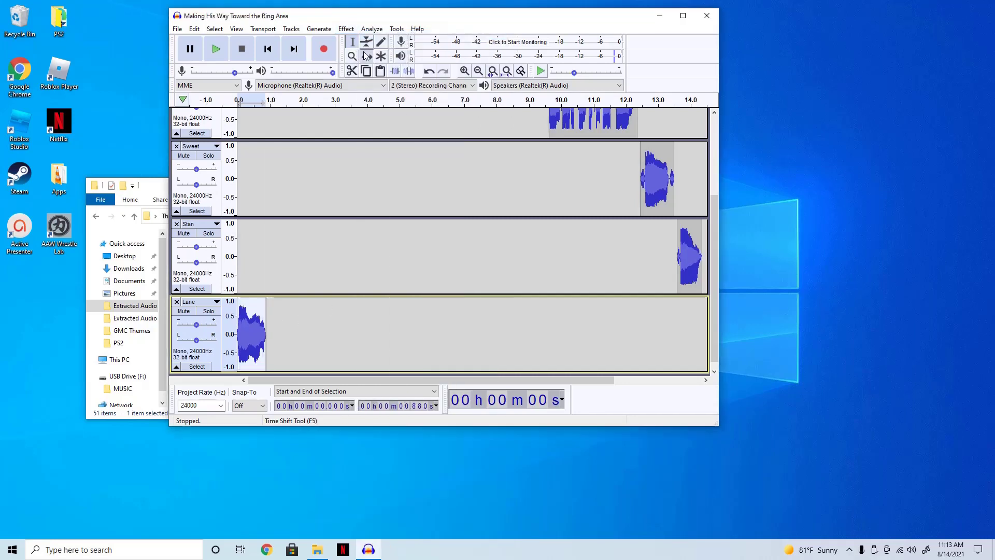
Shift the Lane clip just past the end of the Stan clip, starting at about 14.47 s.
drag(253, 304, 577, 344)
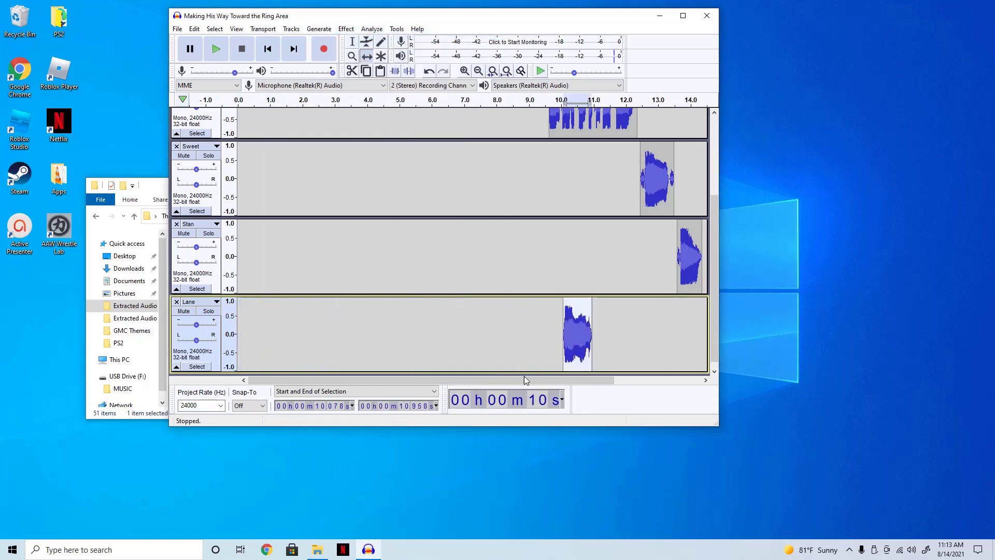
drag(524, 381, 599, 382)
drag(482, 335, 622, 350)
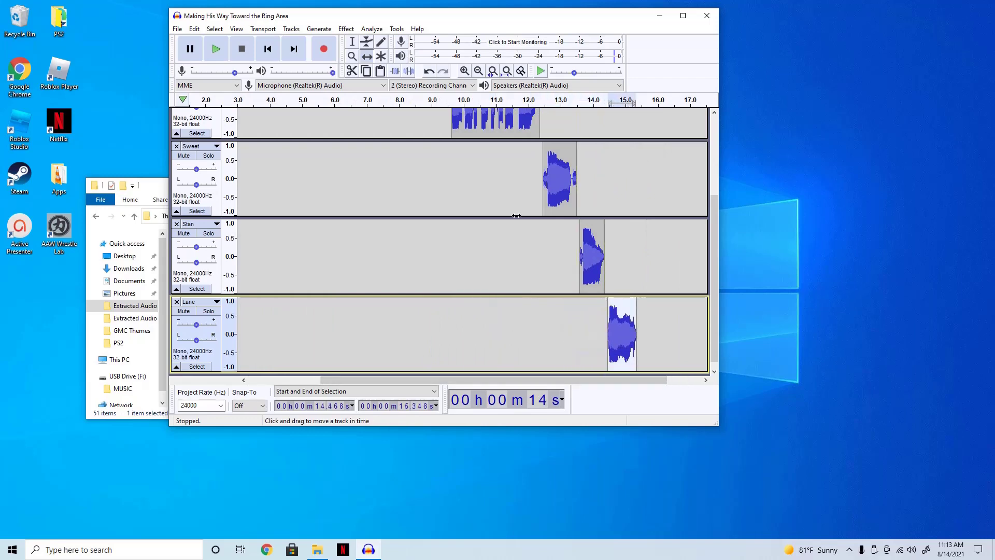
Play the sequence from just before the first clip, replay it from near the end of the 225 lbs clip, and stop.
scroll(516, 216, up, 3)
click(354, 99)
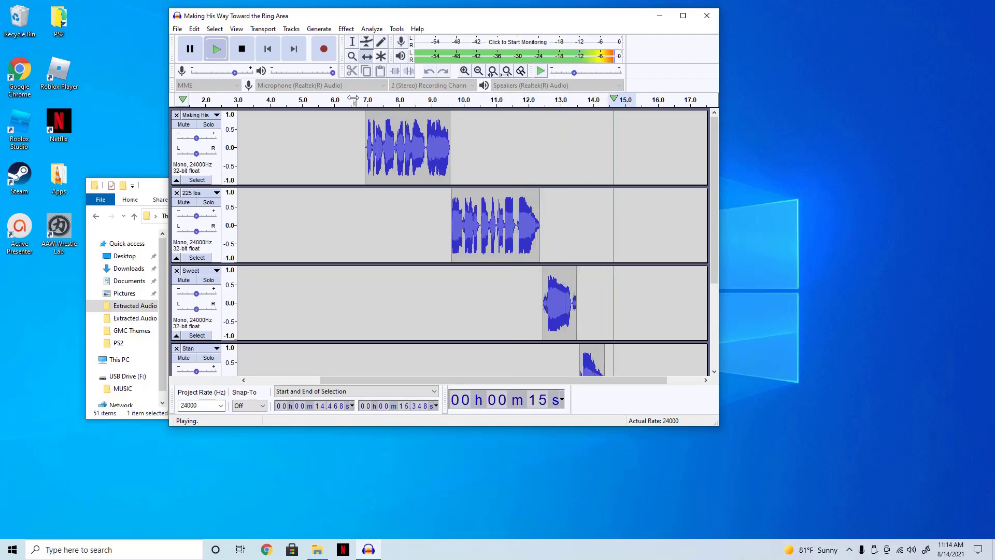
scroll(444, 190, down, 2)
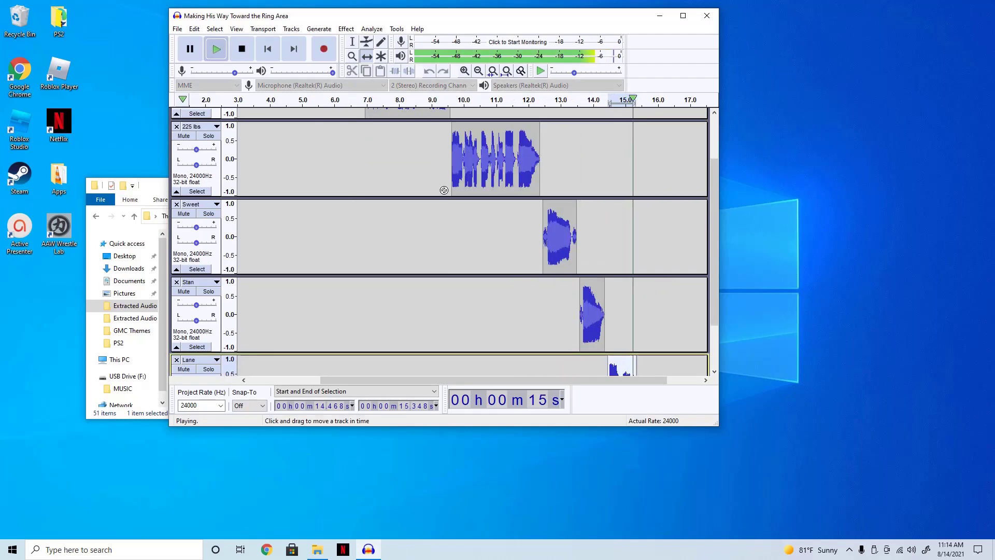
click(534, 98)
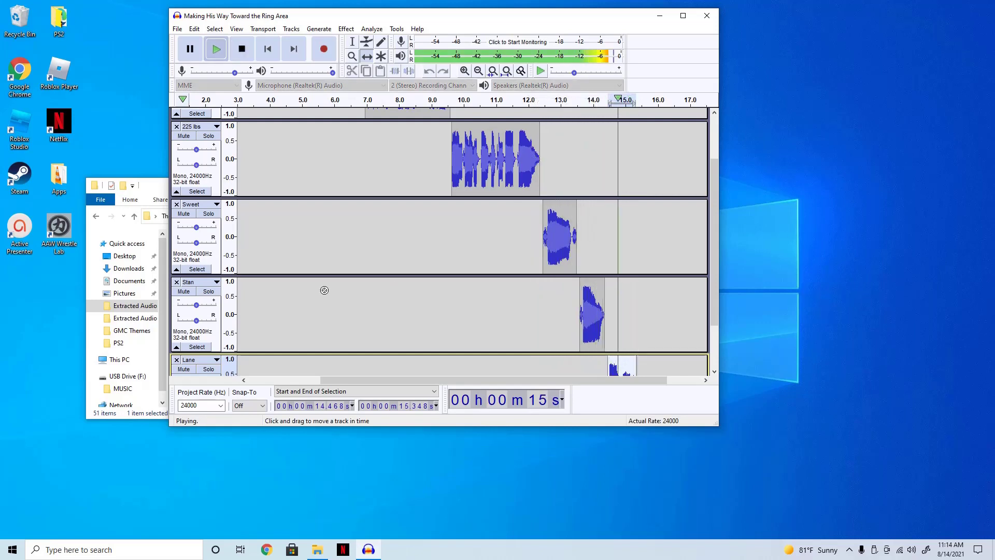
click(242, 49)
scroll(376, 325, up, 3)
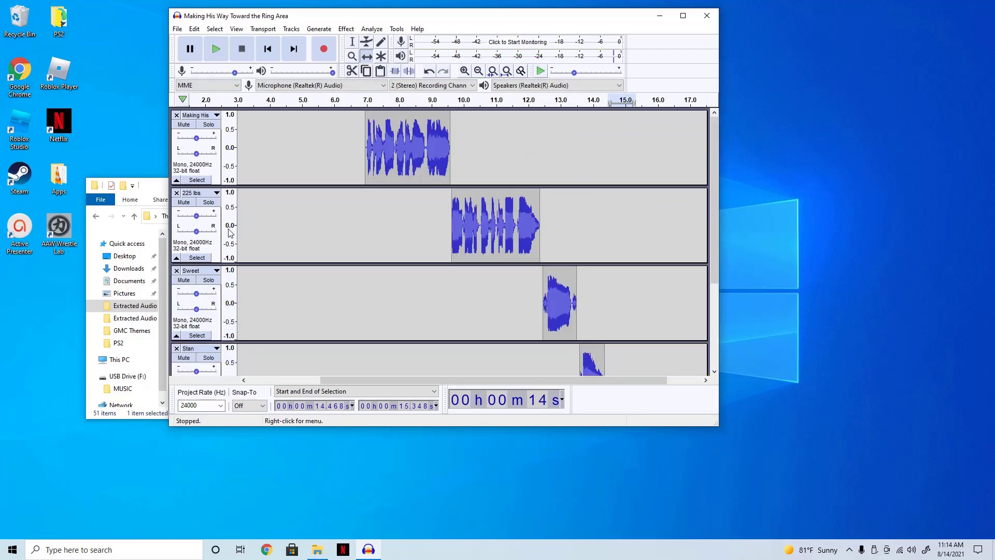
Import the music file "The Midnight Express" from USB Drive (F:) as a new track below Lane and return to Audacity.
click(155, 191)
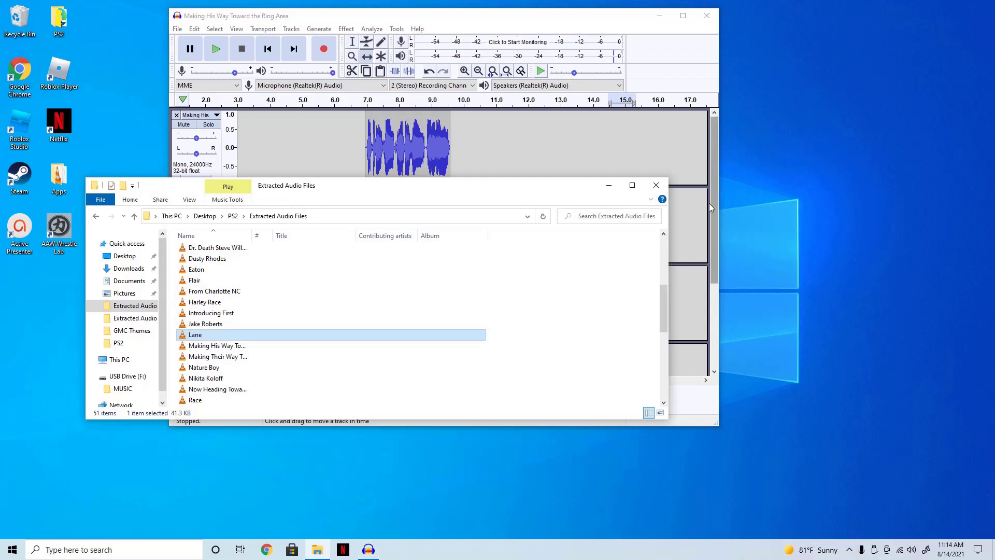
click(656, 186)
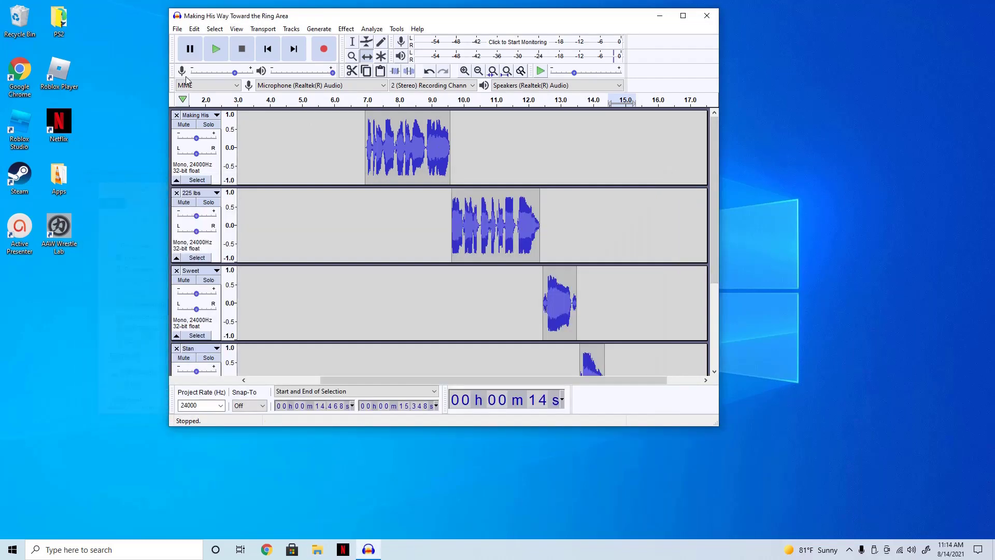
double_click(20, 20)
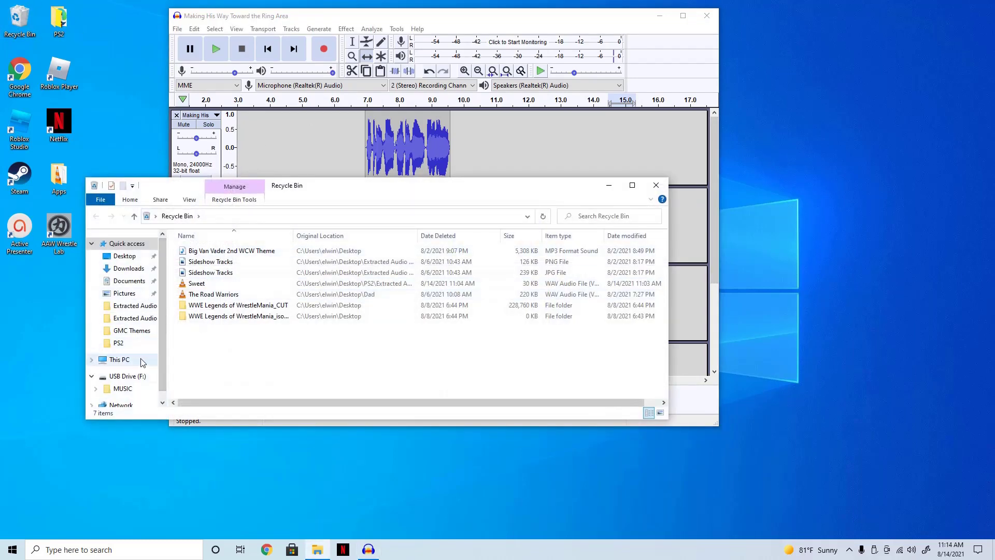
click(127, 376)
drag(215, 251, 320, 278)
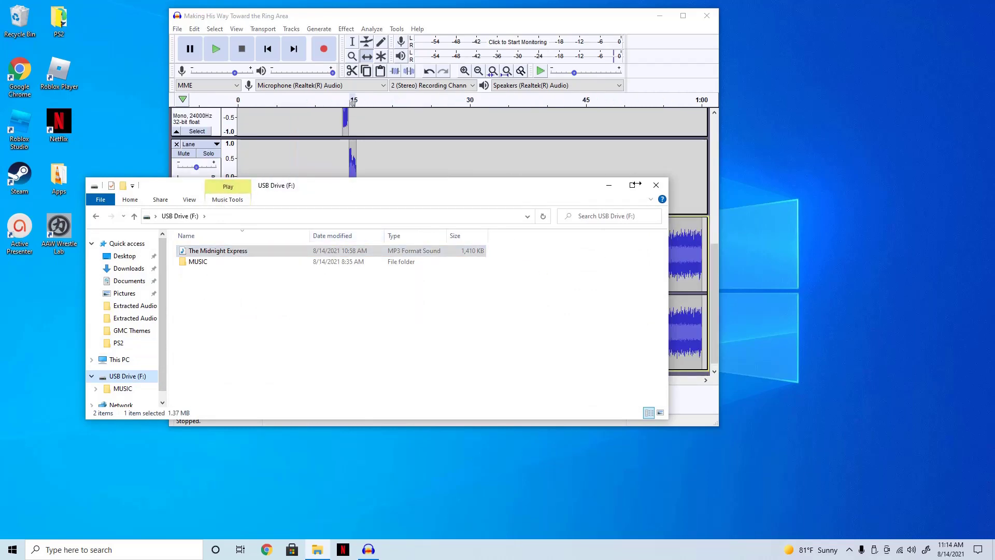
click(609, 186)
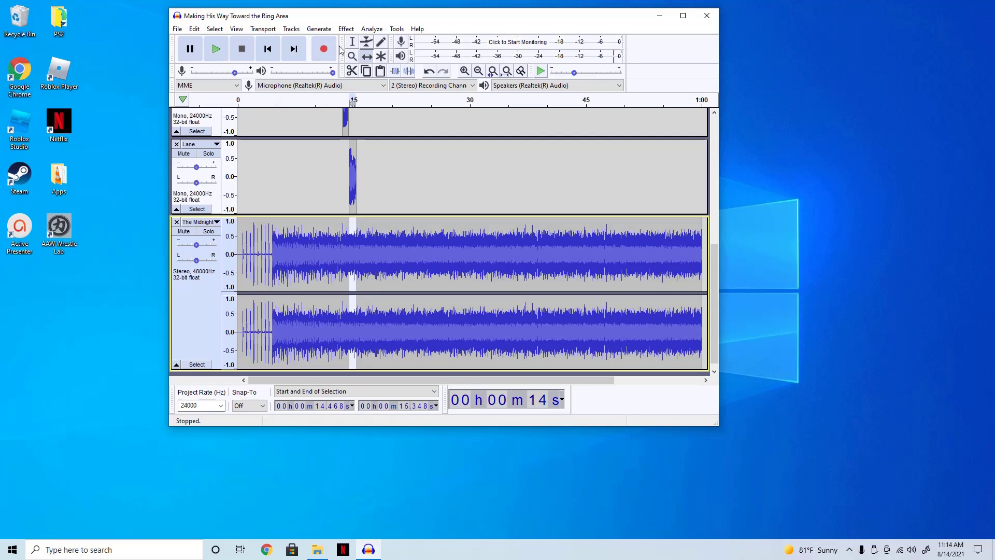
Select the whole Midnight Express clip and shift it to start at about 0.74 s with the Time Shift tool.
double_click(292, 306)
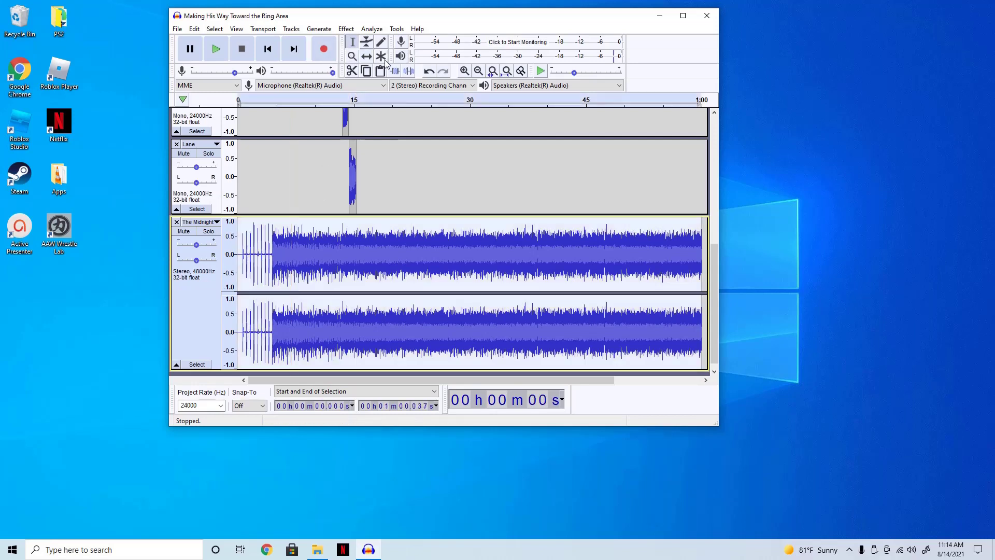
click(369, 57)
drag(329, 251, 326, 246)
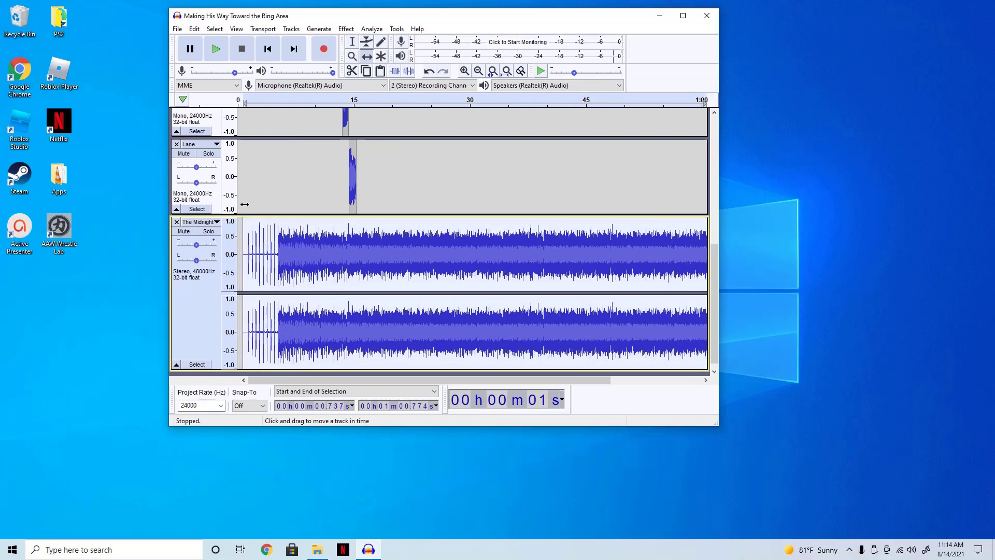
Play the opening of the mix to check its timing, and shift the Midnight Express clip earlier so it ends at about 56.55 s.
key(space)
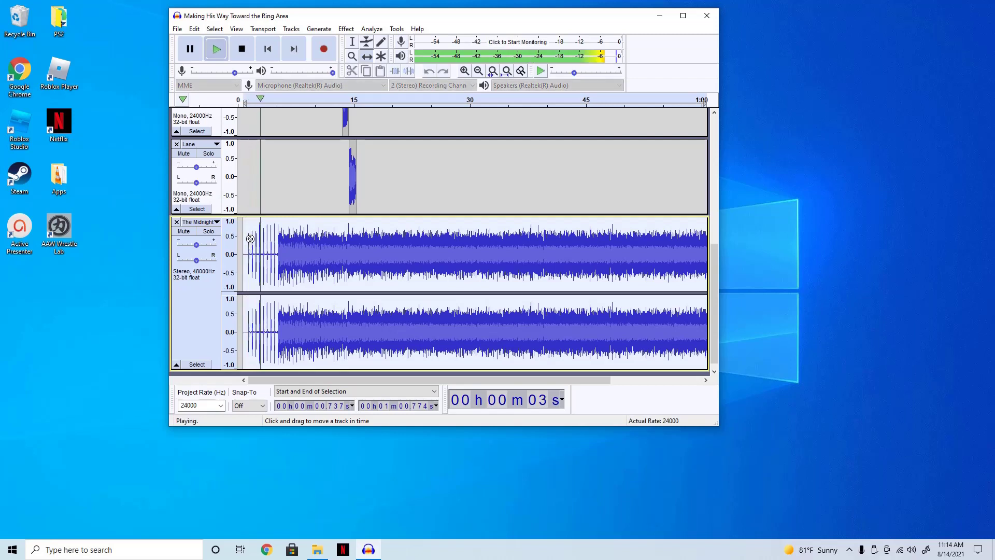
key(space)
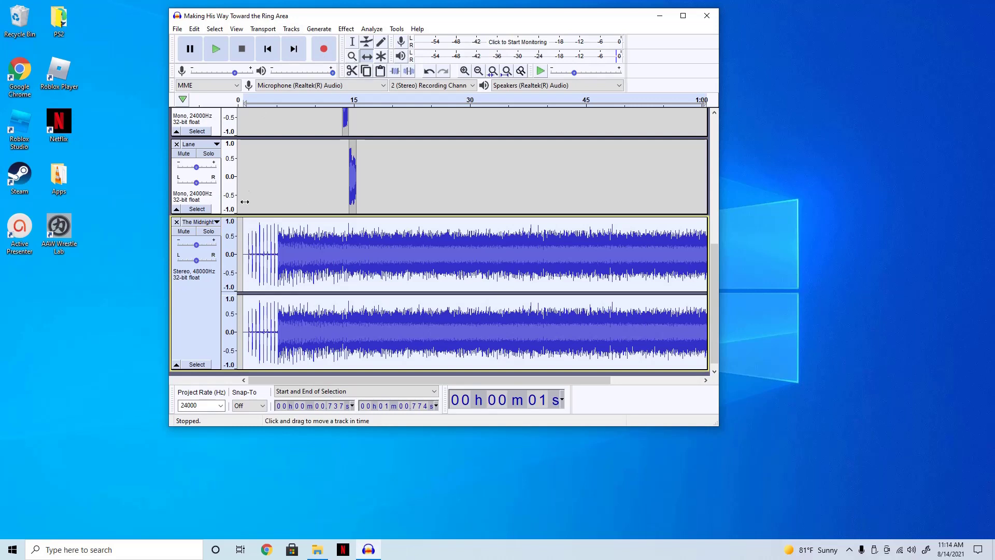
click(240, 99)
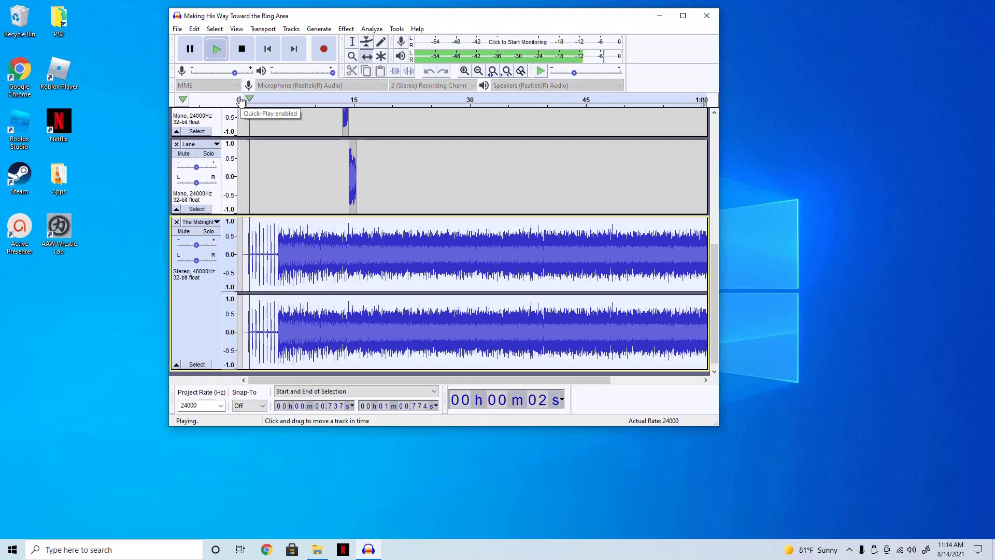
click(240, 99)
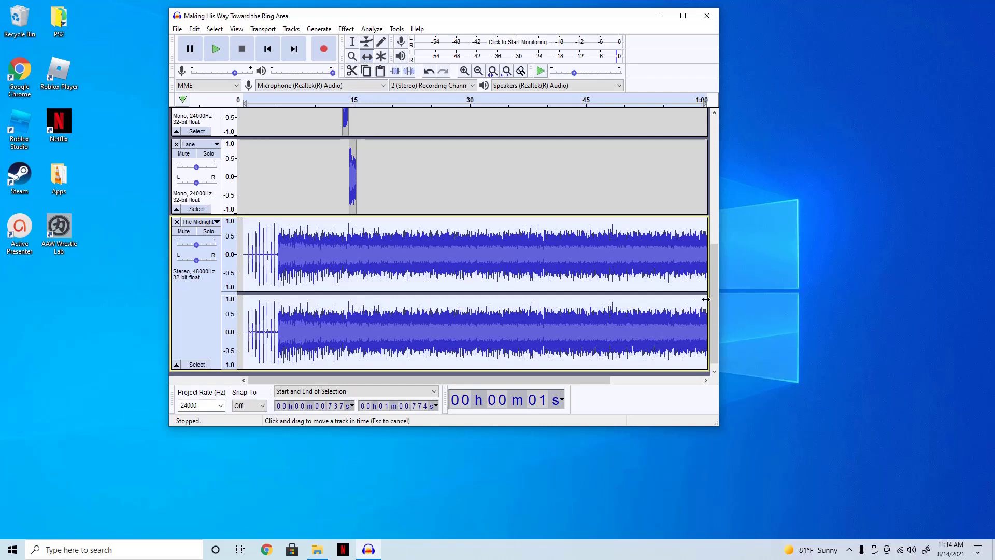
drag(706, 299, 673, 299)
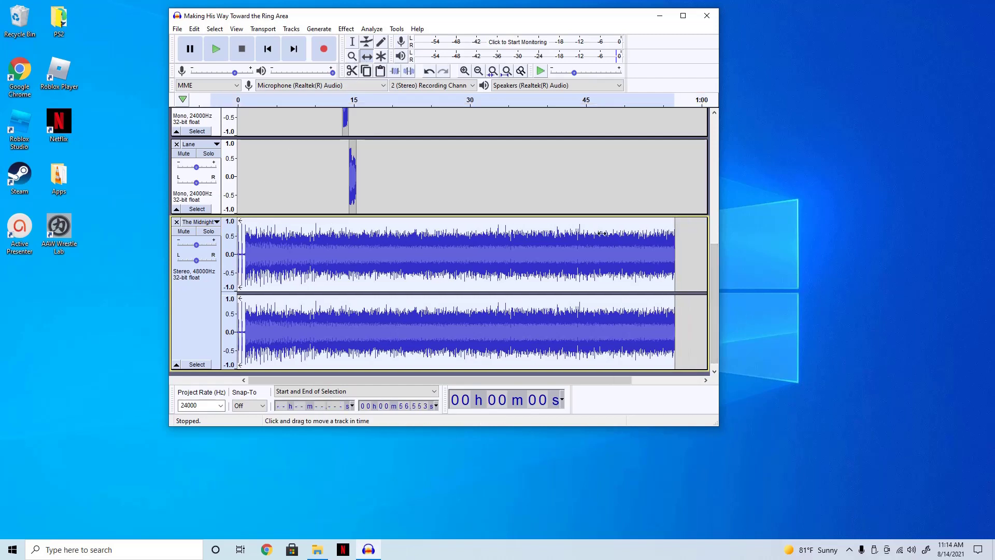
Select the opening of the Midnight Express clip up to about 1.94 s and zoom in on that part.
click(352, 41)
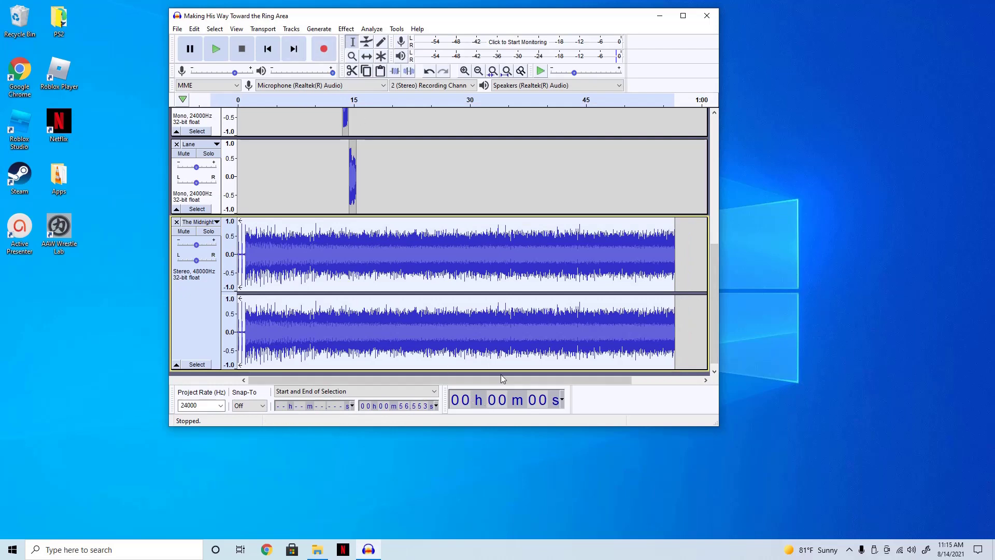
drag(672, 303, 253, 302)
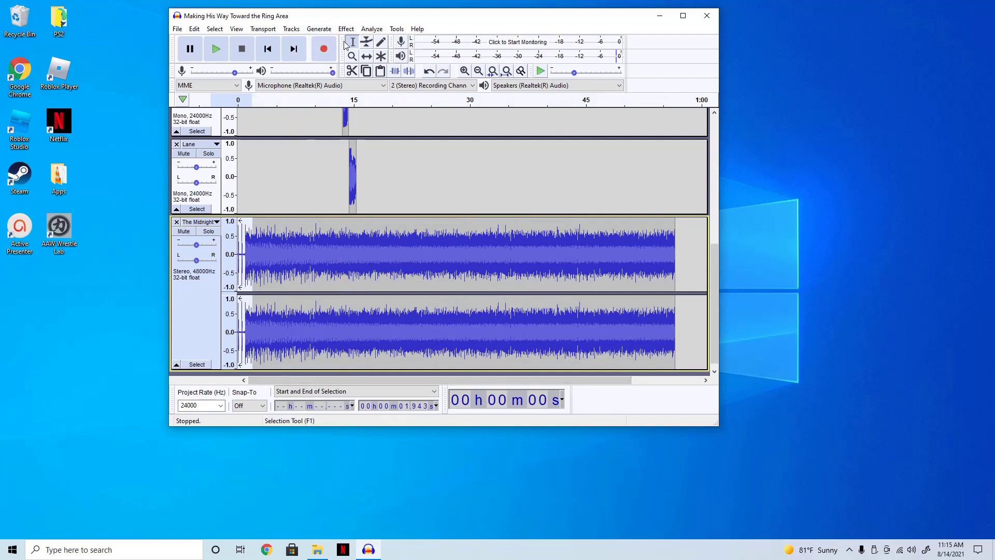
click(237, 29)
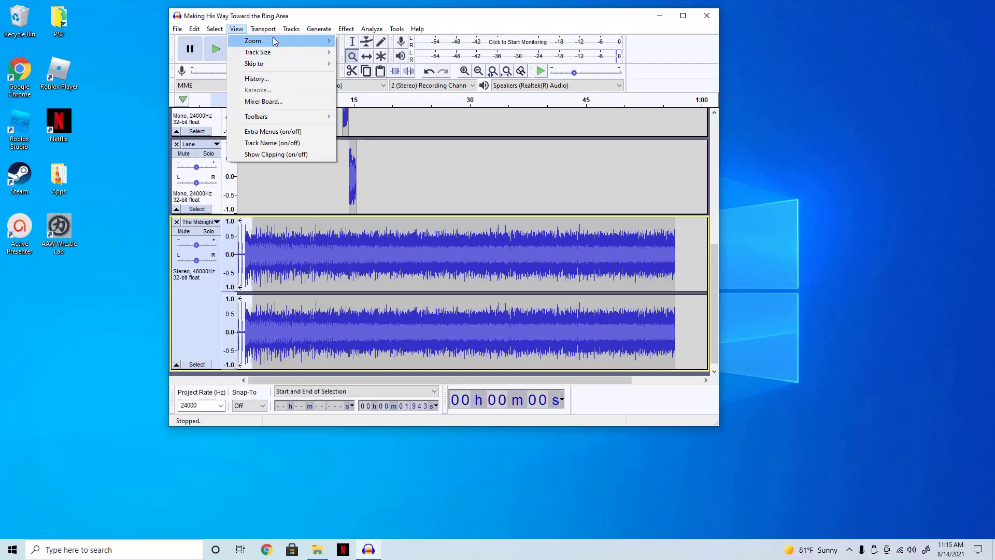
mouse_move(275, 41)
click(362, 41)
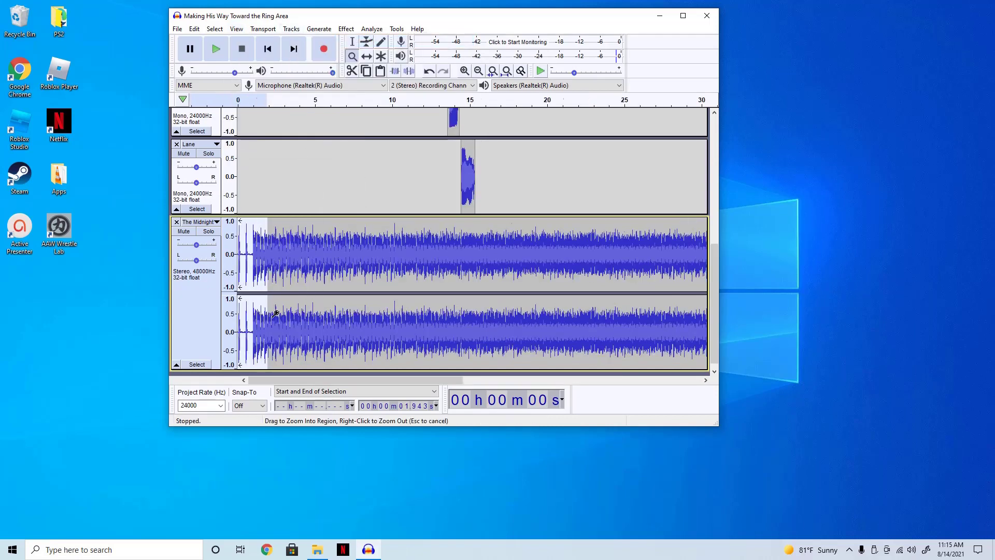
click(278, 254)
drag(366, 377, 301, 380)
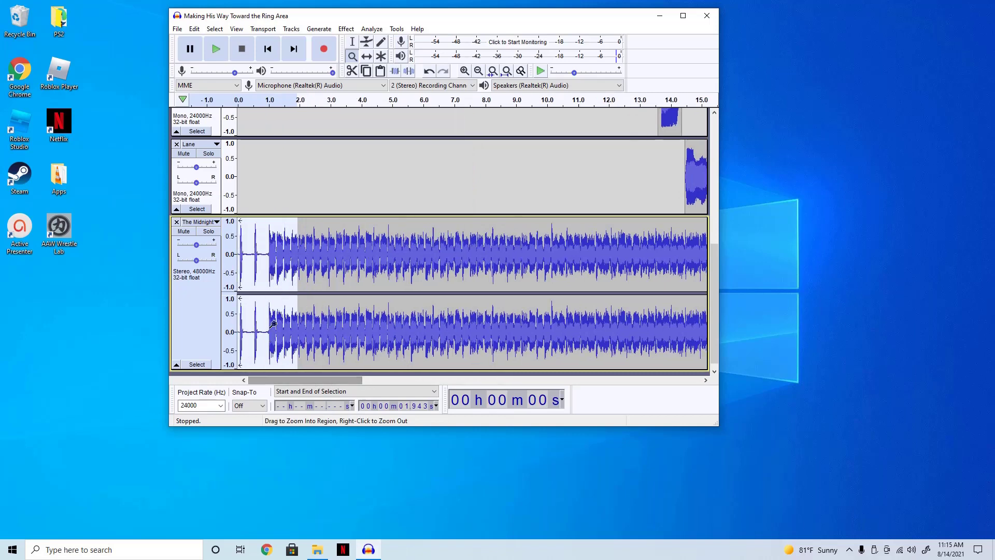
Play the mix from the start to check the announcer clips against the music, and stop playback after the Lane clip.
click(236, 100)
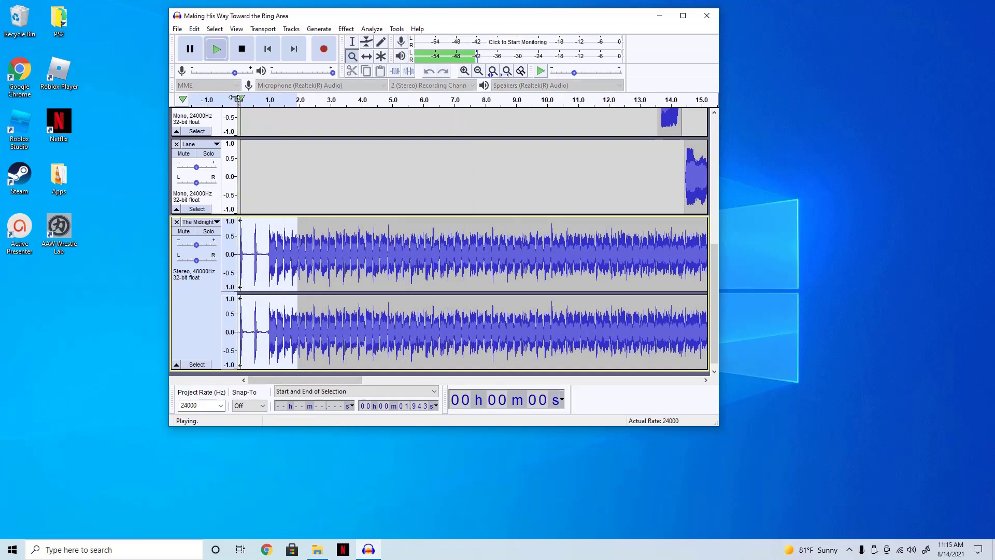
click(241, 49)
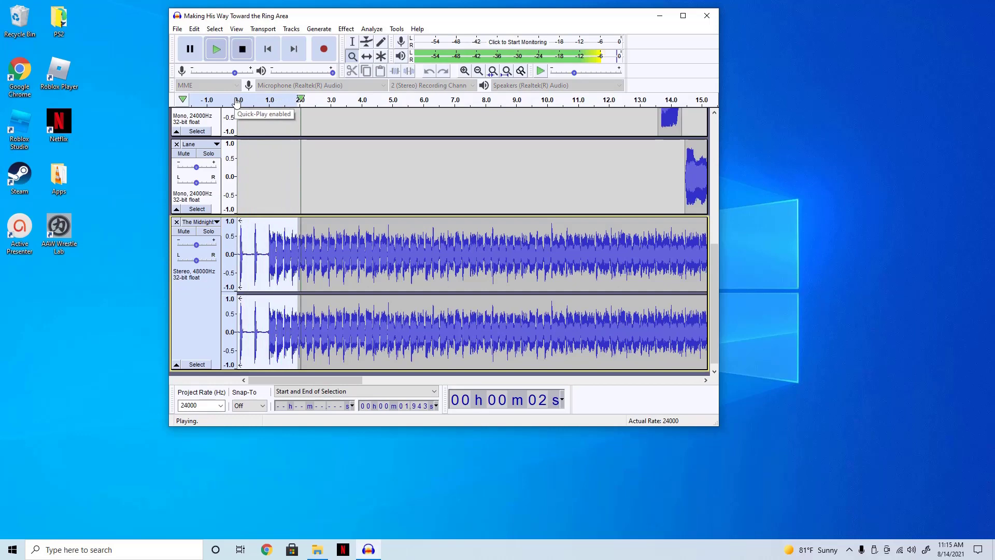
scroll(400, 238, up, 10)
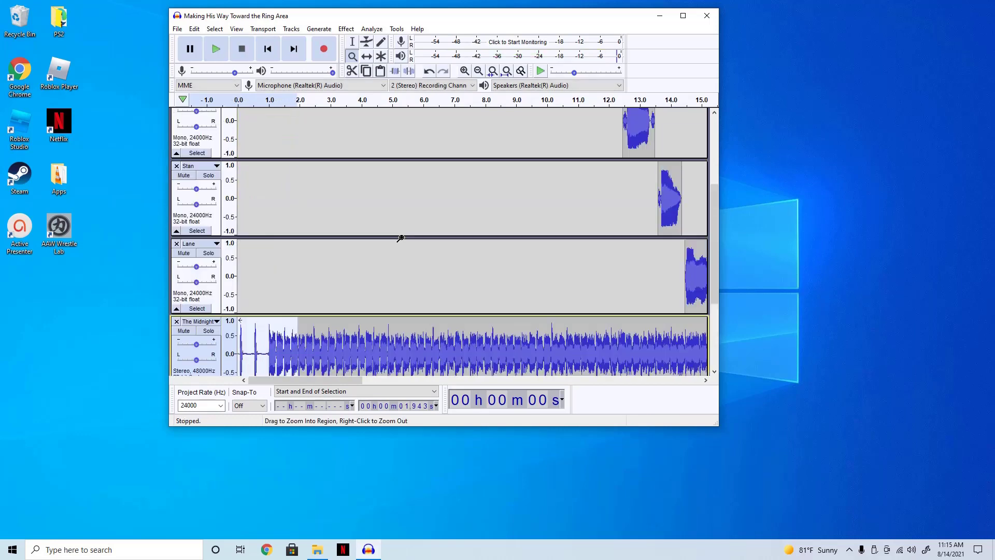
scroll(401, 238, down, 3)
scroll(401, 238, up, 3)
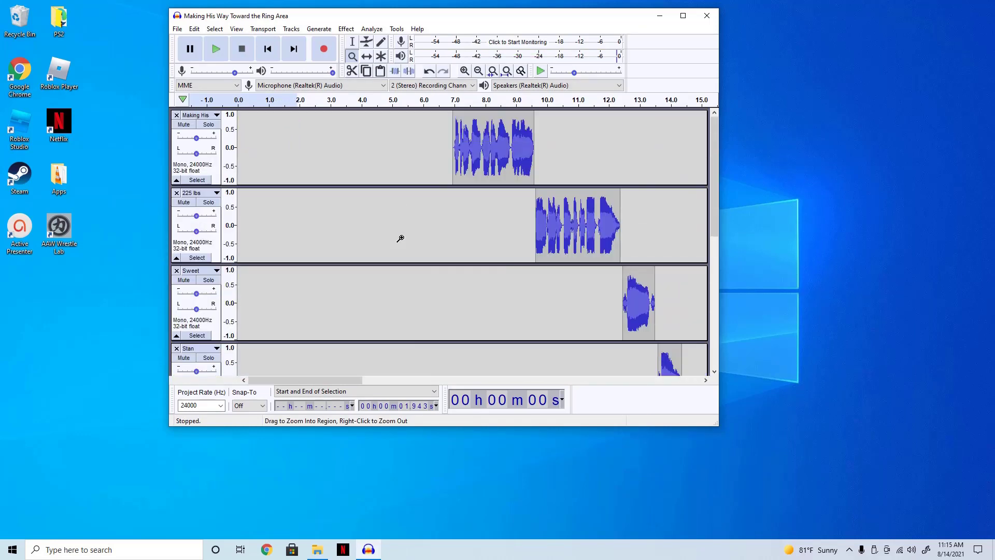
click(267, 49)
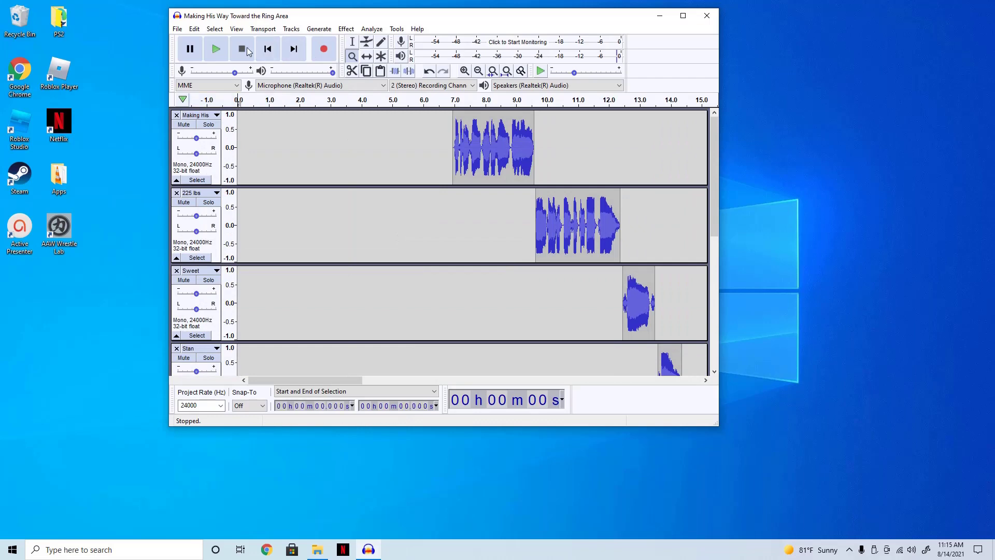
click(217, 49)
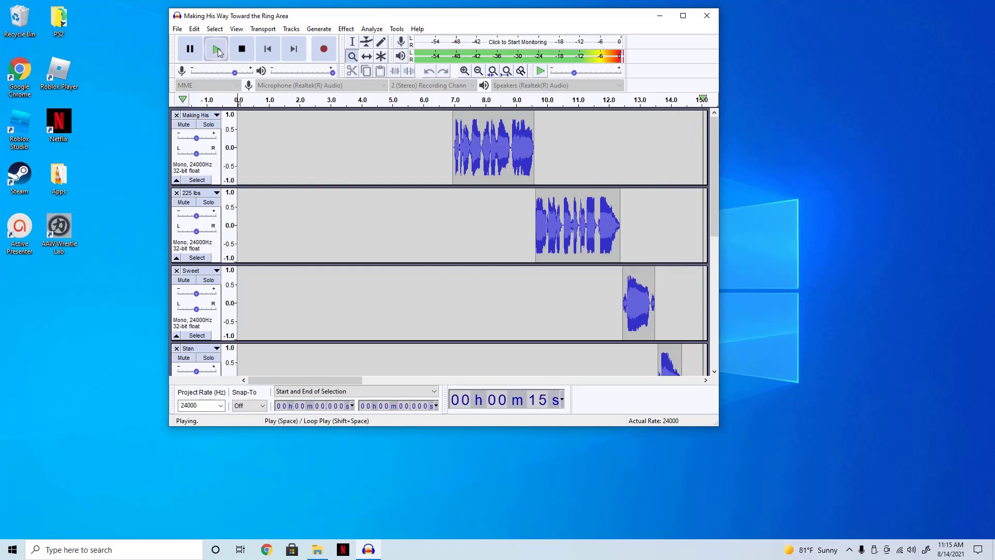
key(space)
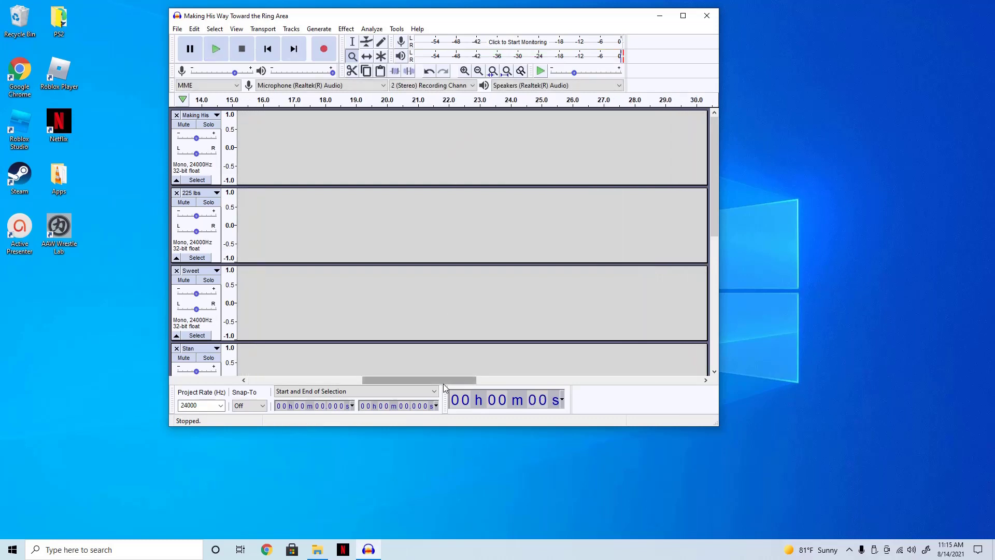
Repeat the last Amplify effect on the whole Making His Way clip and on the whole 225 lbs clip.
drag(444, 382, 342, 351)
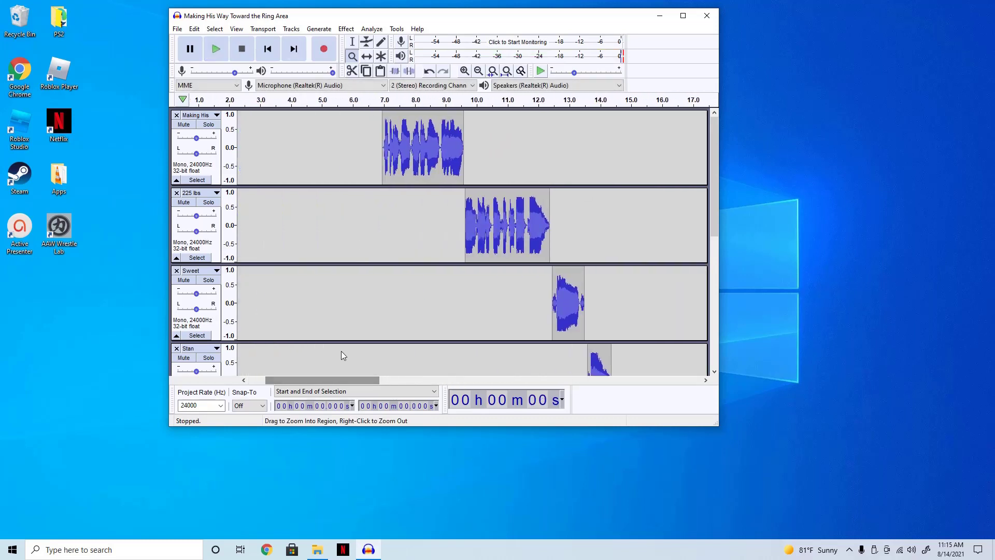
click(352, 42)
double_click(407, 136)
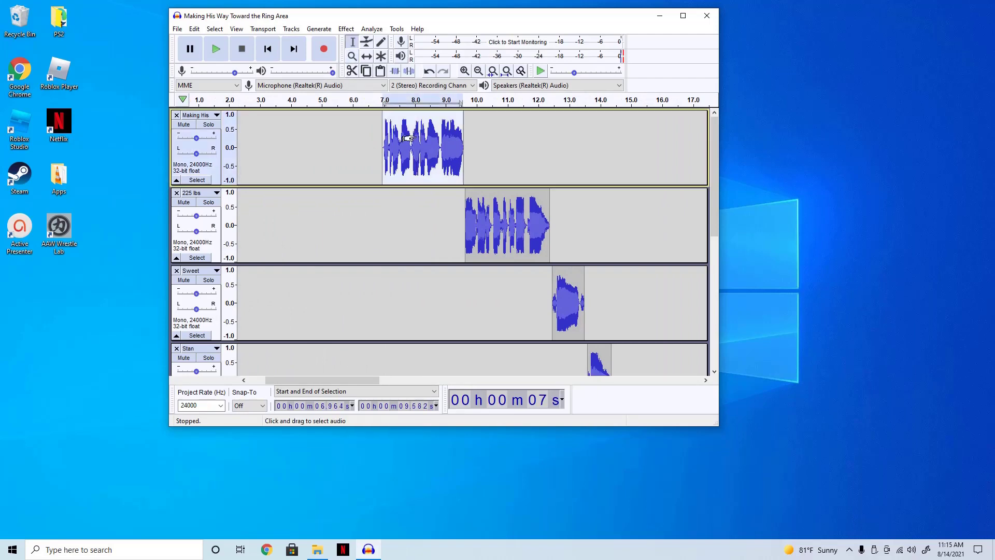
click(345, 29)
click(400, 35)
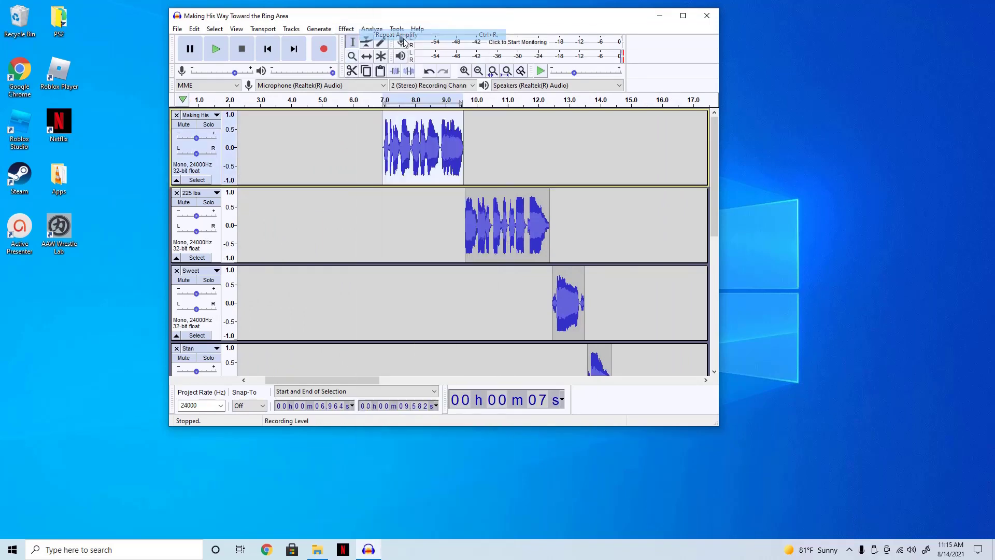
double_click(486, 226)
click(347, 31)
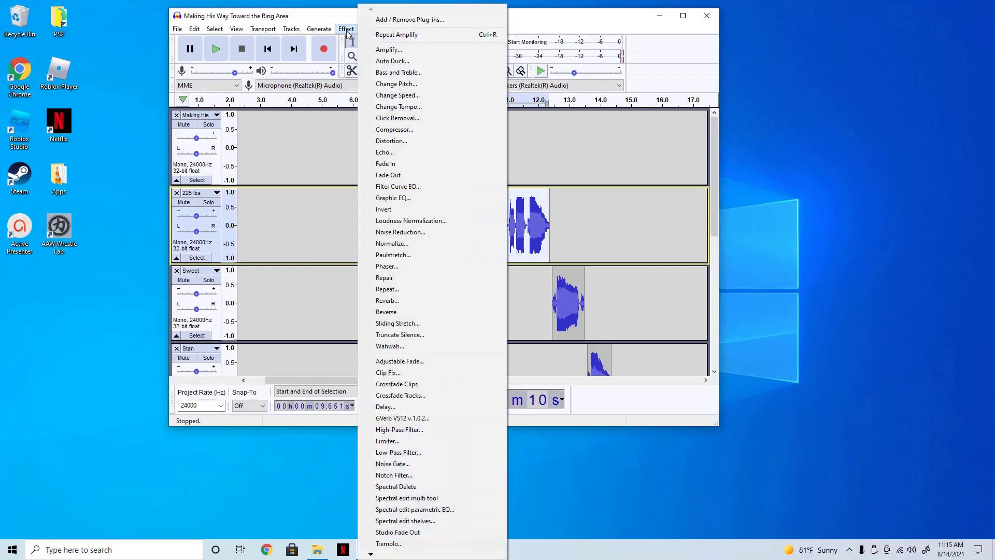
click(390, 36)
Repeat the last Amplify effect on the Sweet, Stan and Lane clips, one clip at a time.
double_click(568, 304)
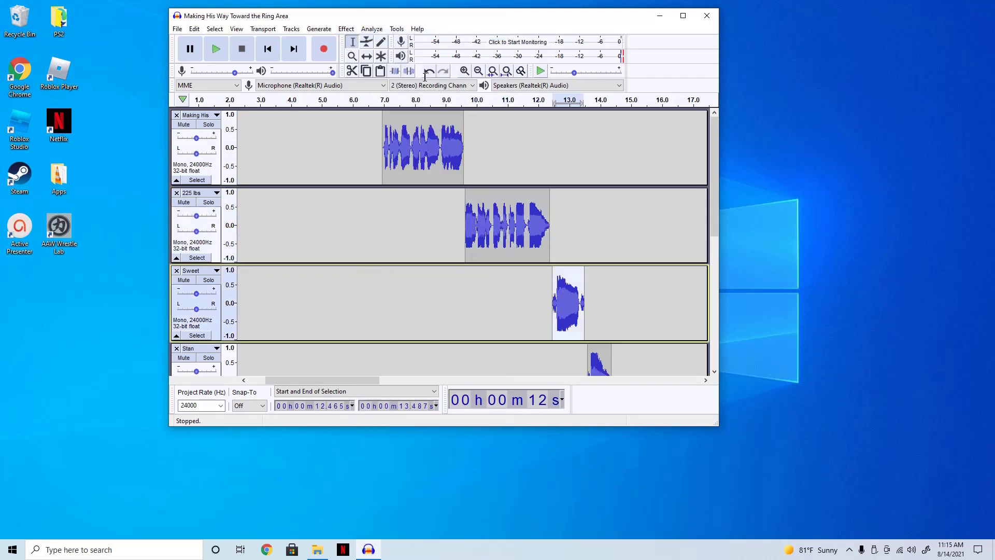
click(342, 29)
click(393, 34)
scroll(607, 250, down, 5)
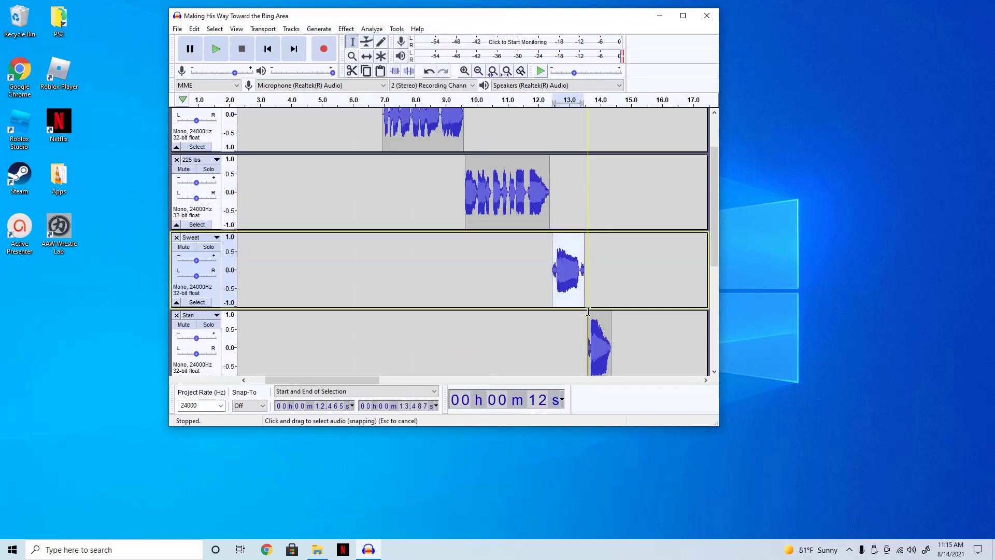
double_click(607, 250)
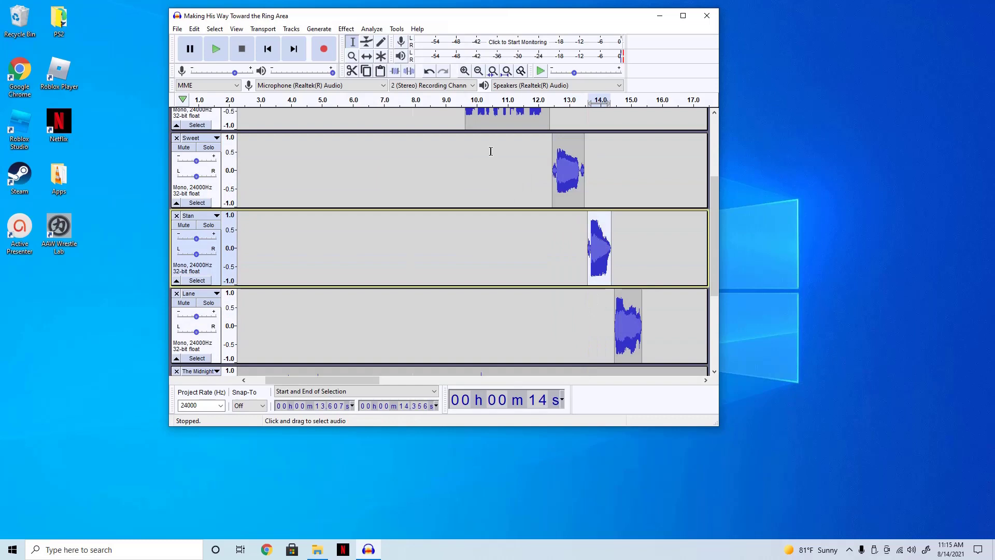
click(345, 29)
click(421, 35)
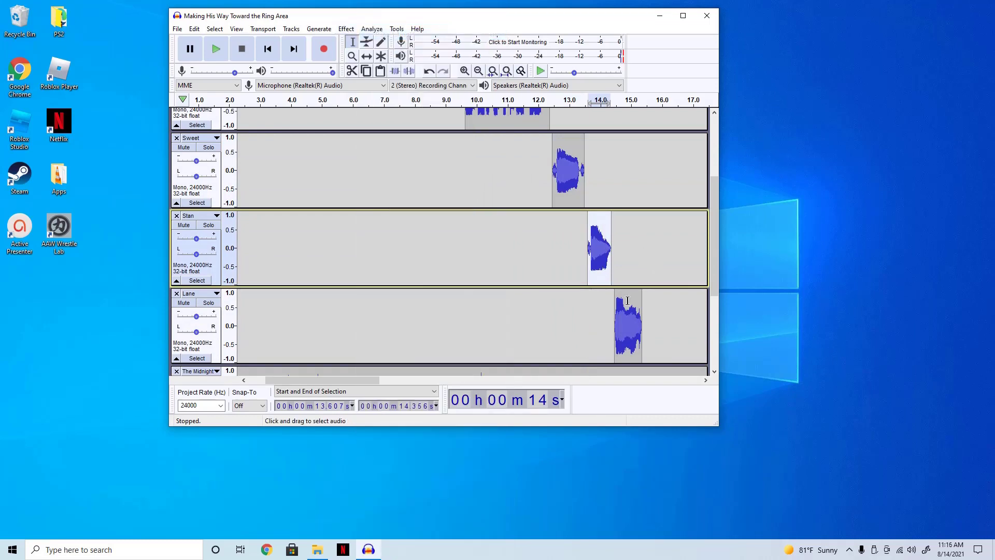
double_click(627, 325)
click(319, 29)
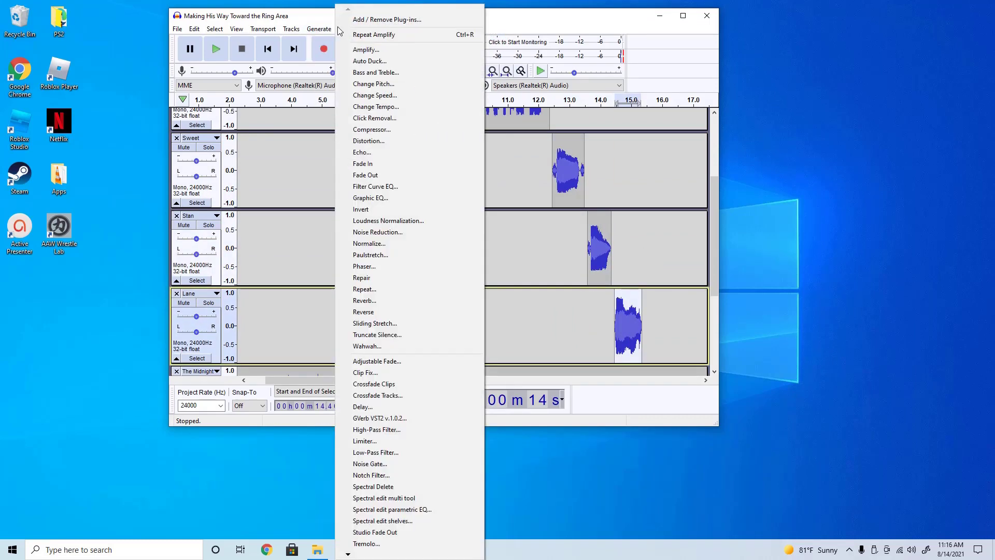
click(356, 35)
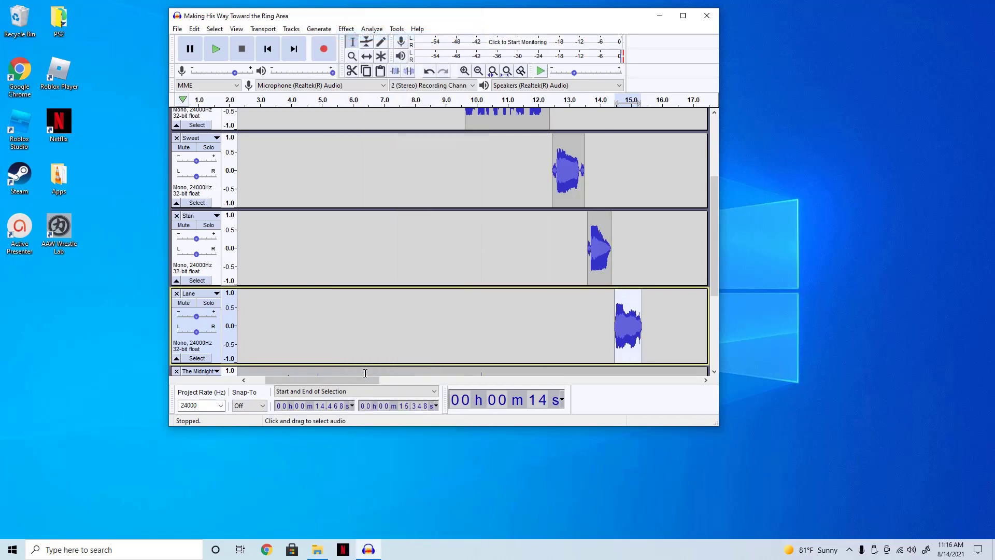
Return to the start of the timeline and play the mix to check the adjusted clip levels.
drag(352, 381, 335, 381)
click(268, 49)
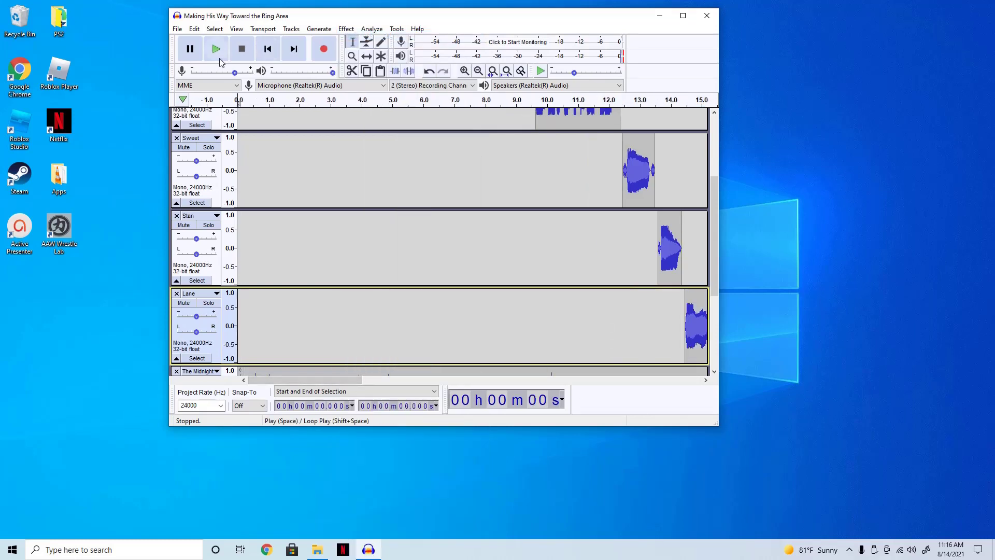
click(219, 58)
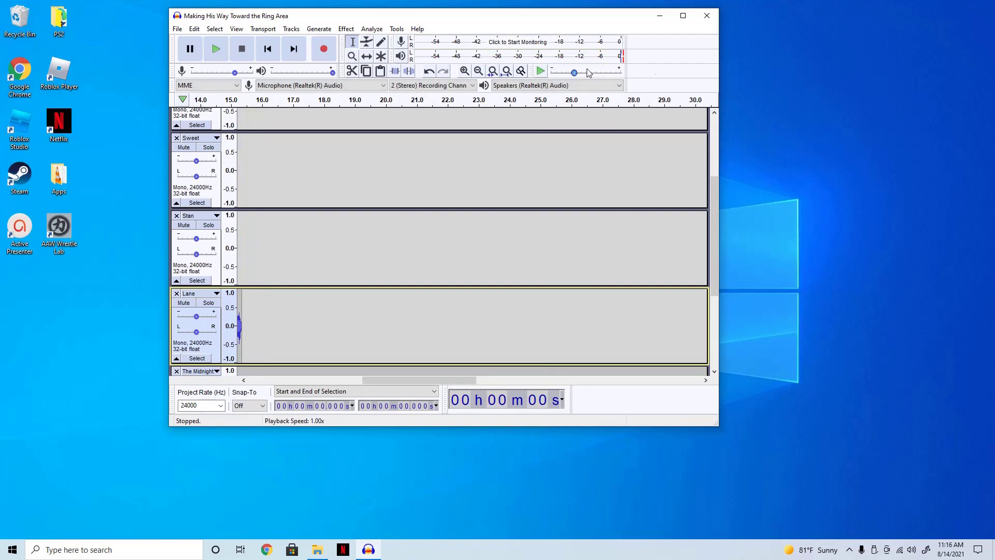
Export the mix as an MP3 named "Stan Lane GMC" to the Desktop with the Standard, 170-210 kbps preset.
click(177, 29)
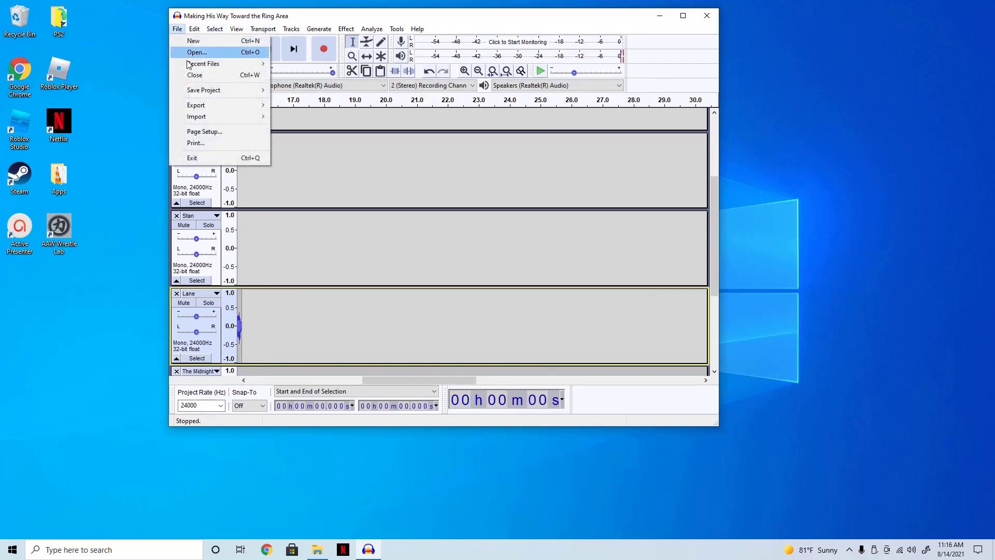
mouse_move(198, 105)
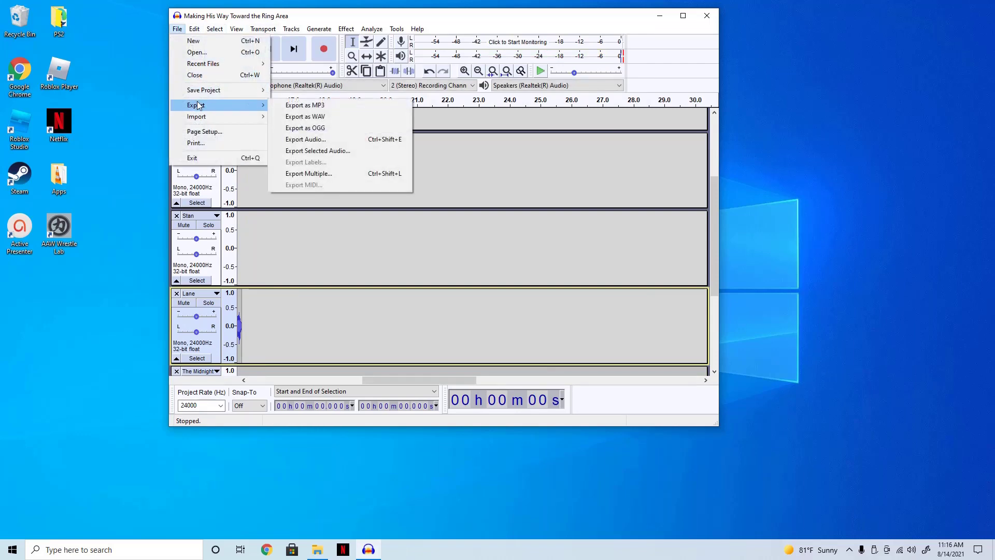
click(315, 106)
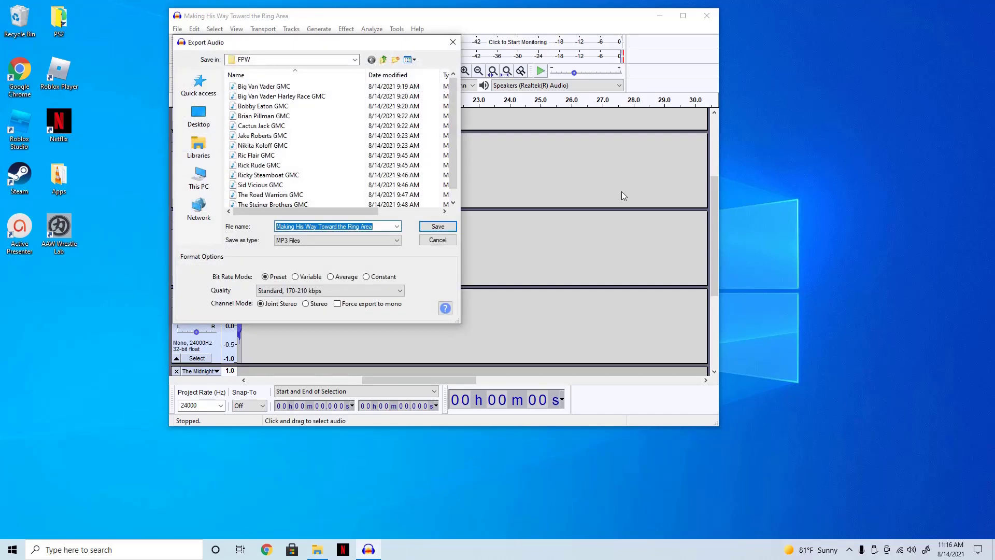
text(Stan Lane GMC)
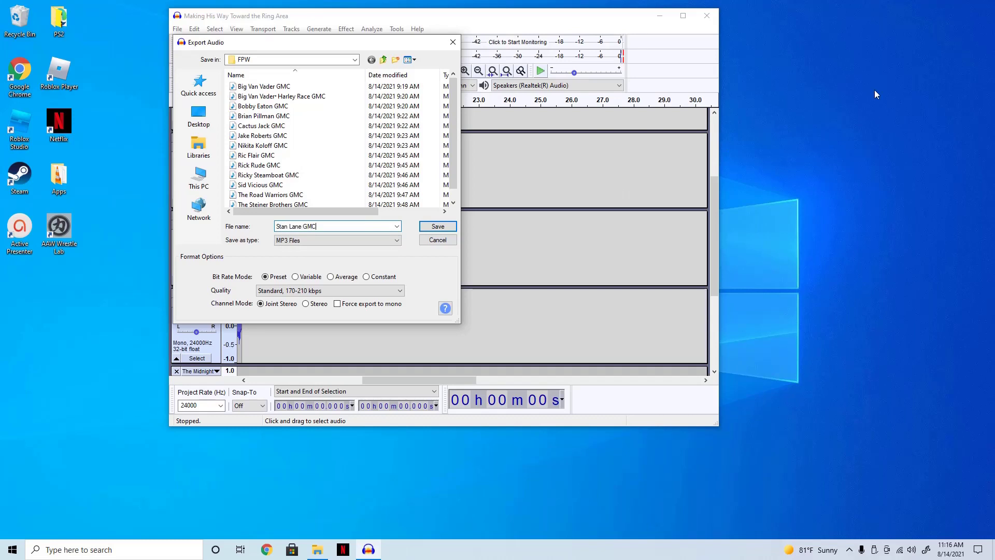
click(355, 60)
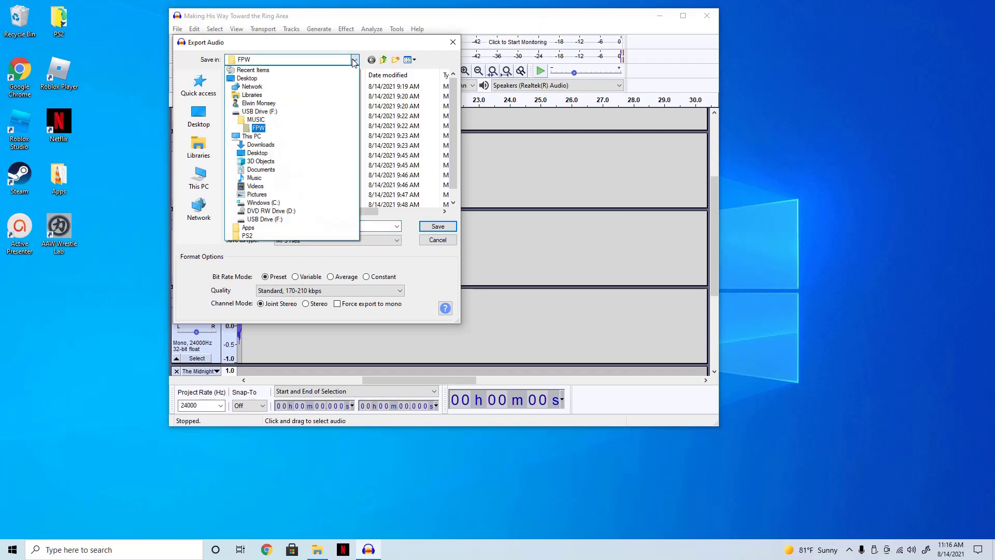
click(326, 78)
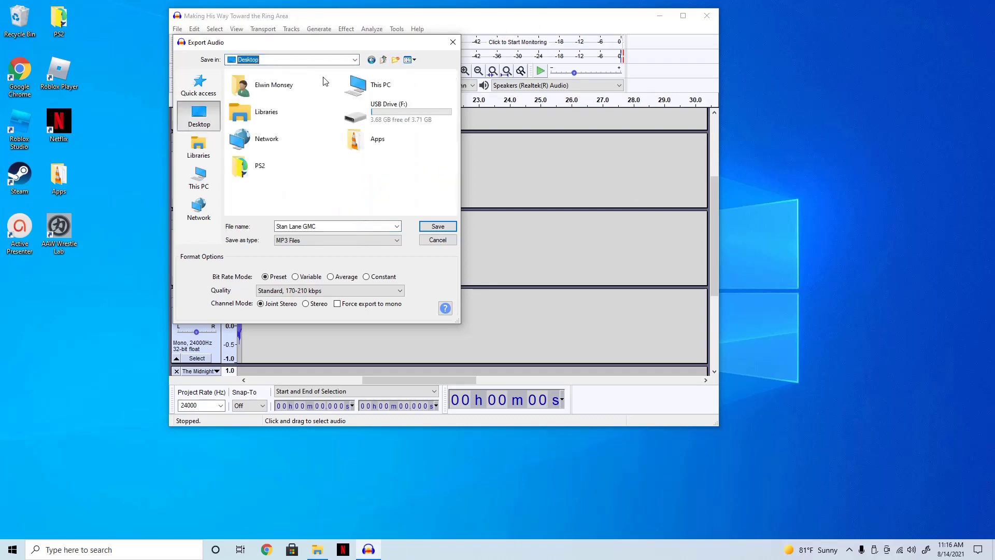
click(441, 228)
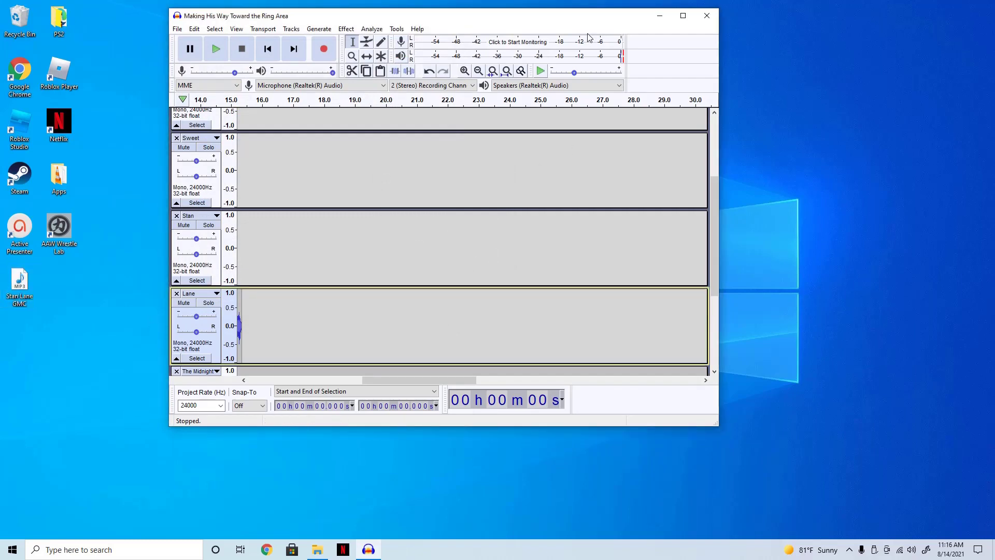
Keep the project open by cancelling the attempt to close it, and minimize Audacity to reach the desktop.
click(707, 16)
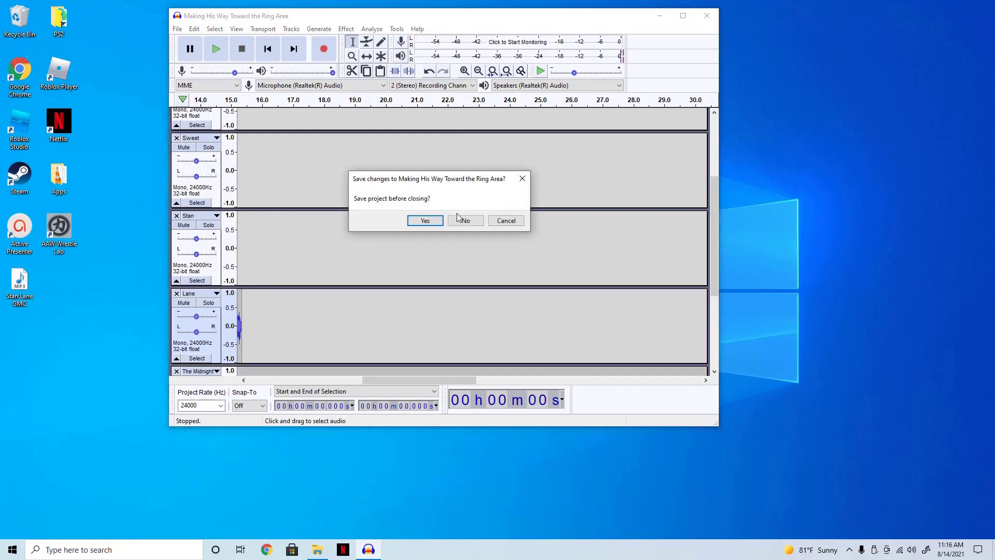
click(504, 222)
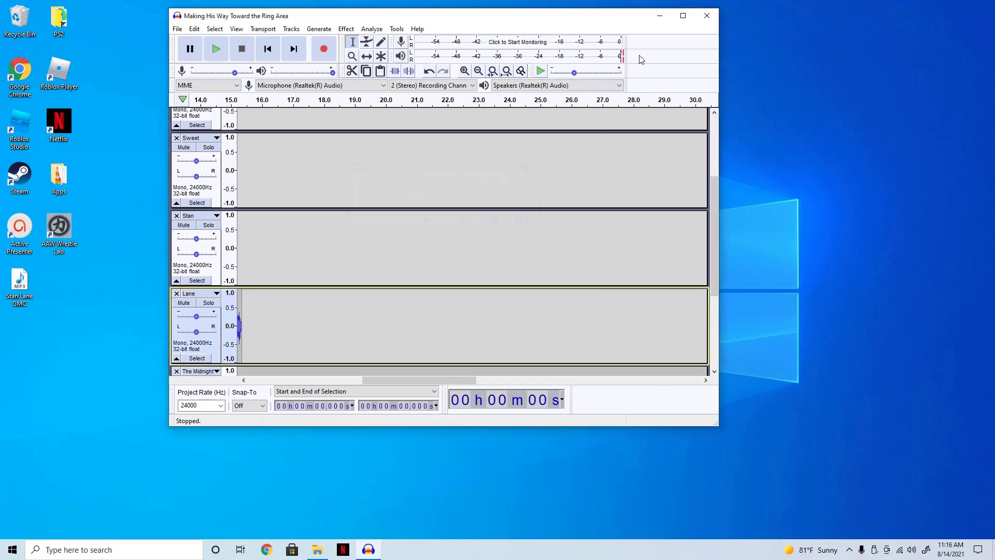
click(659, 16)
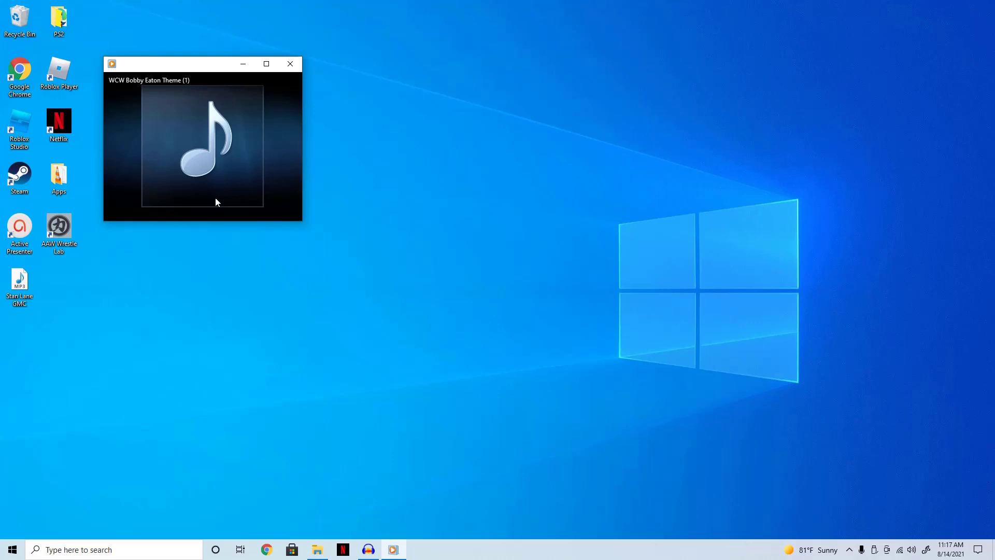
Finish listening to the track in the media player and close the player window.
mouse_move(198, 208)
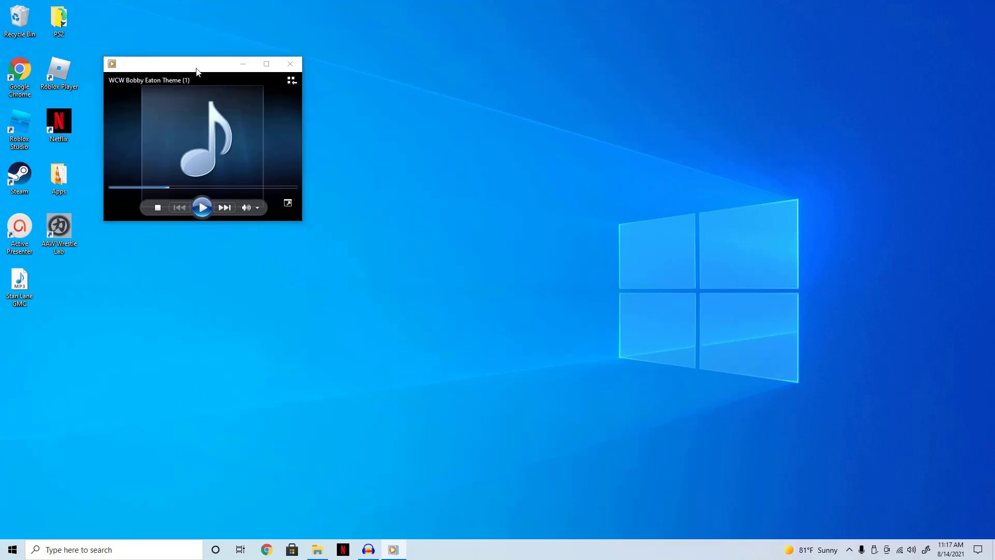
click(298, 70)
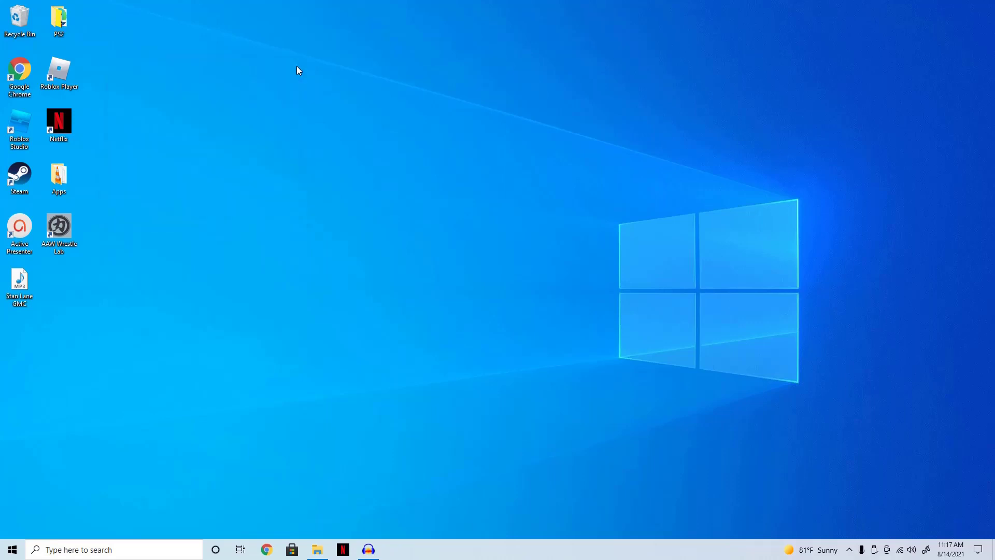